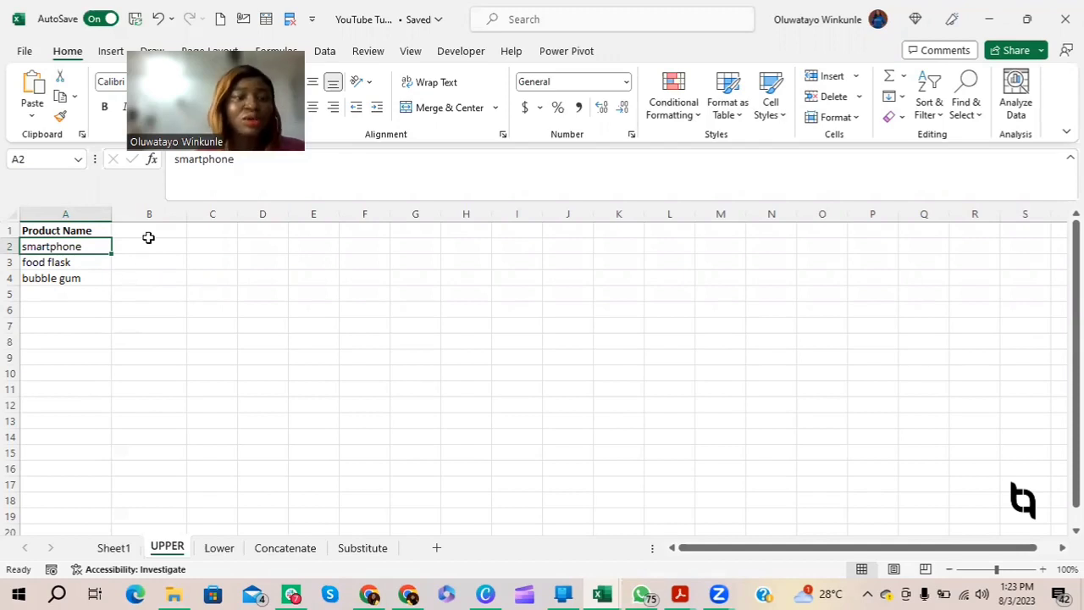
Step: Convert the product names on the UPPER sheet to uppercase with =UPPER(A2) in B2, filled down to B4
{"action": "left_click", "coordinate": [149, 244]}
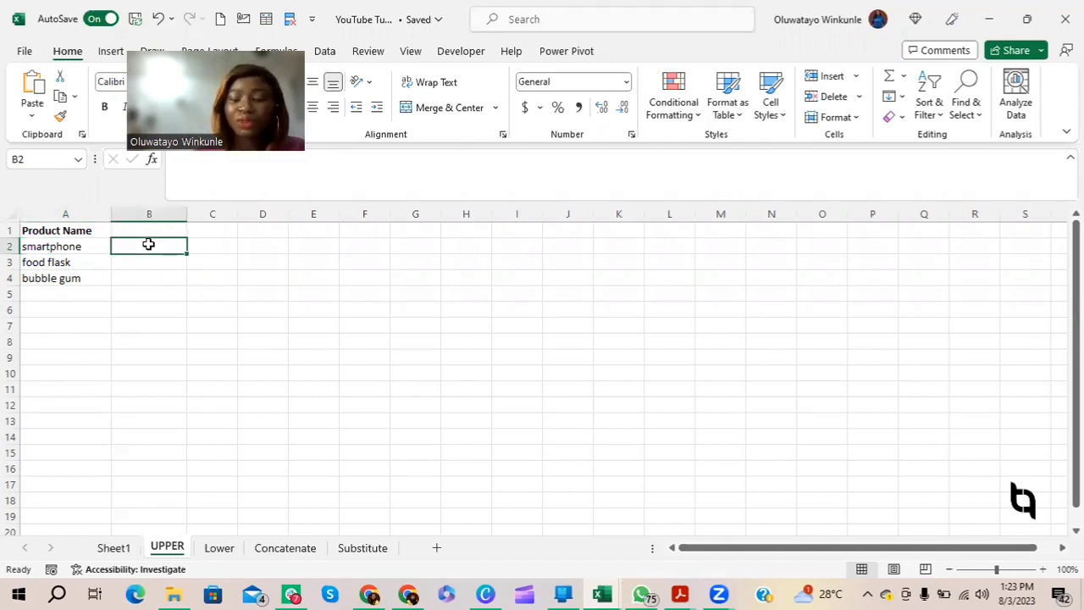
{"action": "type", "text": "=upp"}
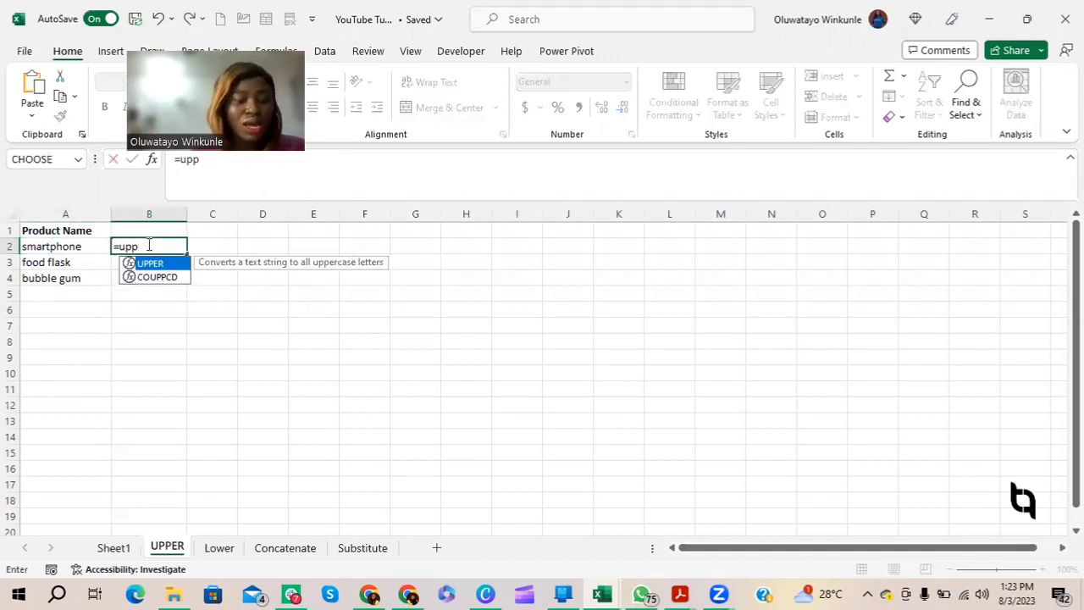
{"action": "key", "text": "Tab"}
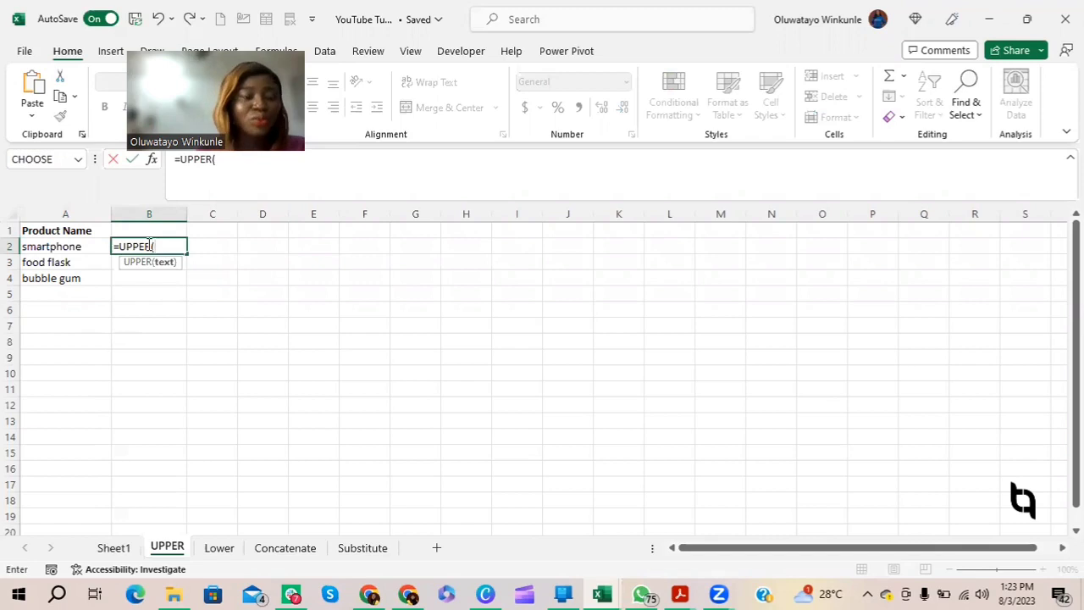
{"action": "left_click", "coordinate": [52, 247]}
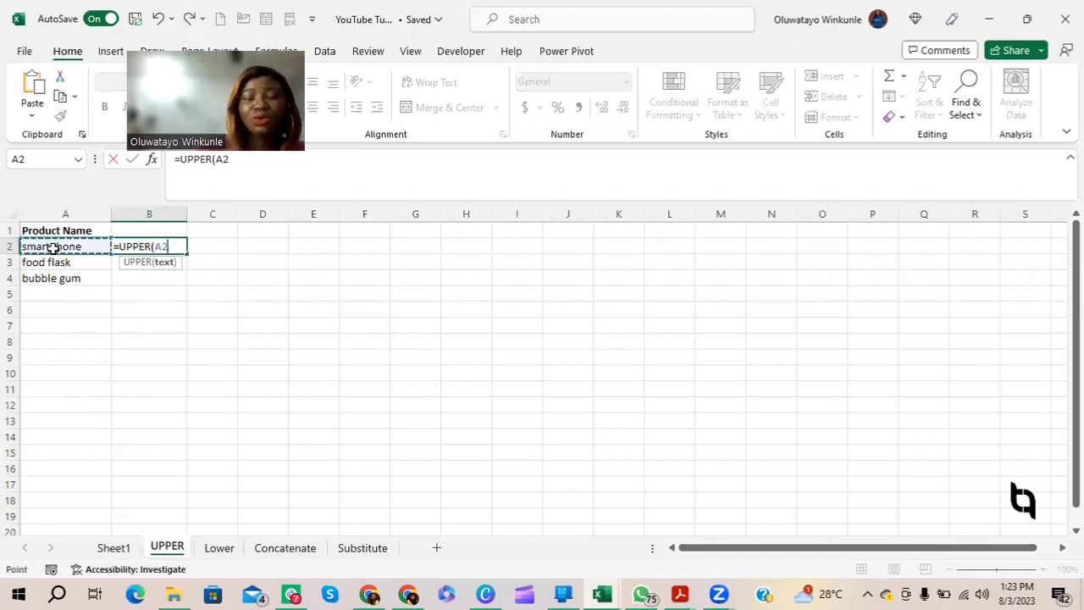
{"action": "type", "text": ")"}
{"action": "key", "text": "Return"}
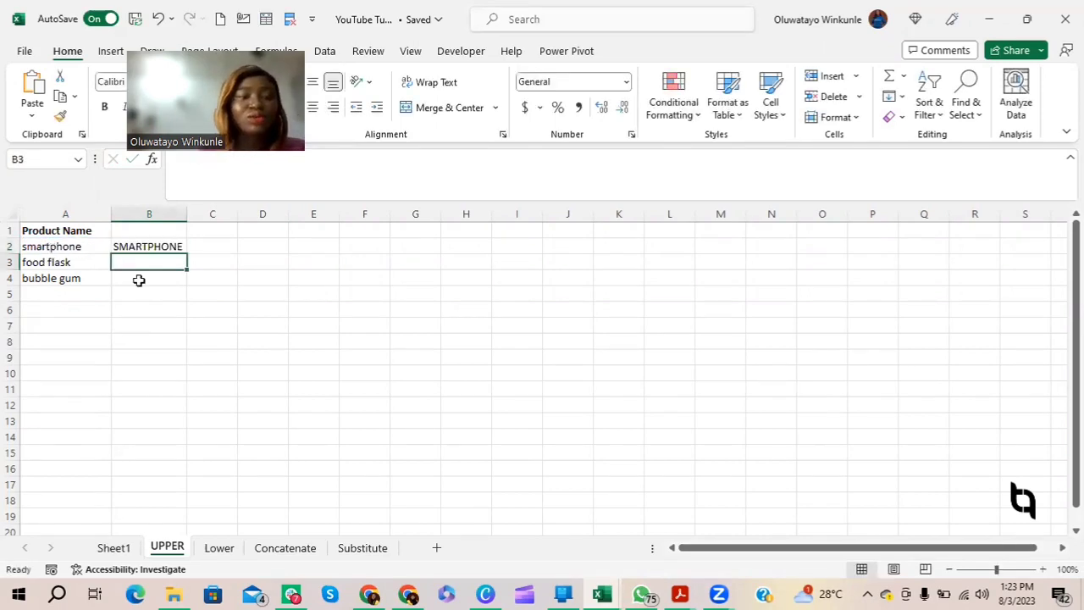
{"action": "left_click", "coordinate": [166, 245]}
{"action": "left_click_drag", "start_coordinate": [187, 254], "coordinate": [185, 282]}
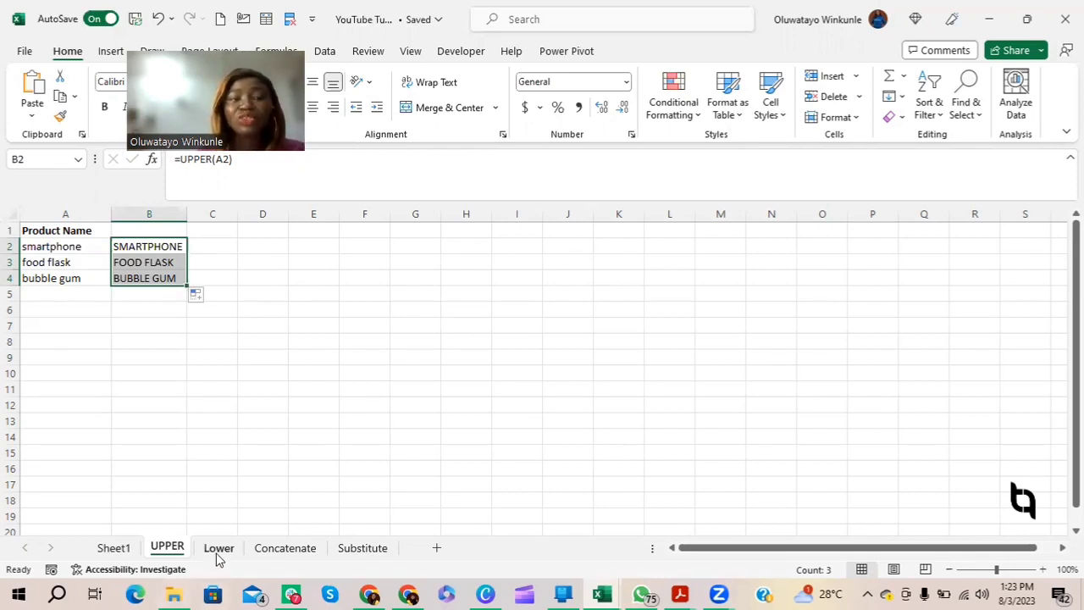
Step: On the Lower sheet, convert the product categories to lowercase with =LOWER(A2) in B2, filled down to B6
{"action": "left_click", "coordinate": [219, 548]}
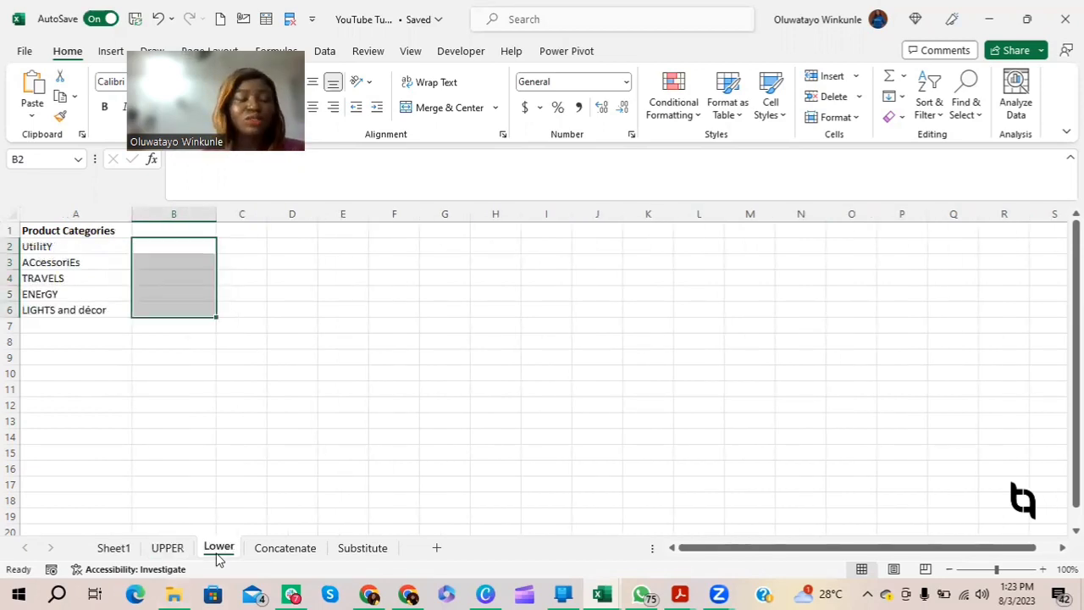
{"action": "left_click", "coordinate": [116, 250]}
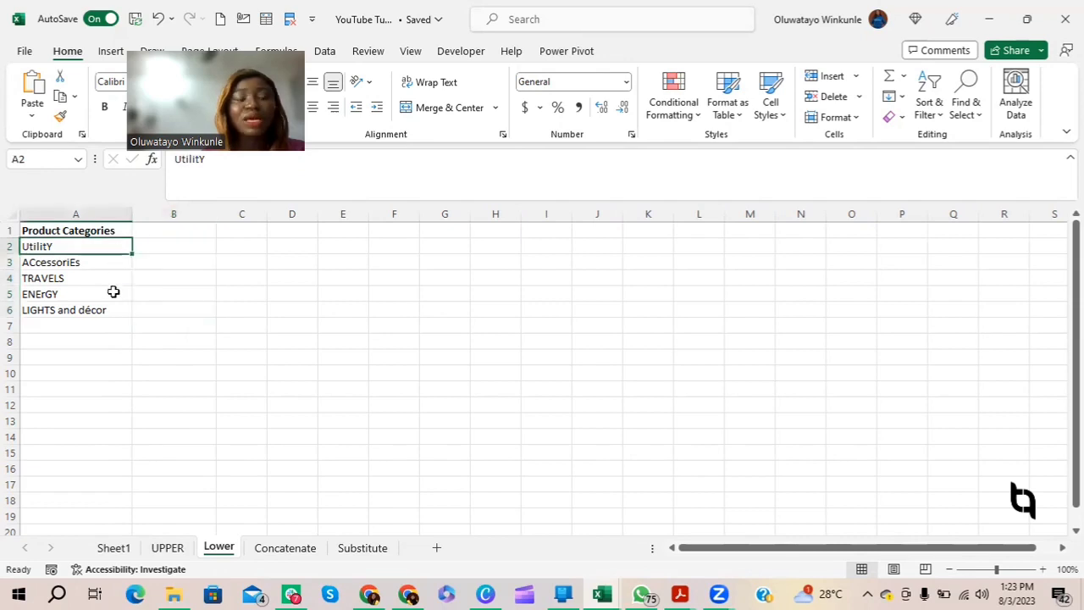
{"action": "left_click", "coordinate": [108, 278]}
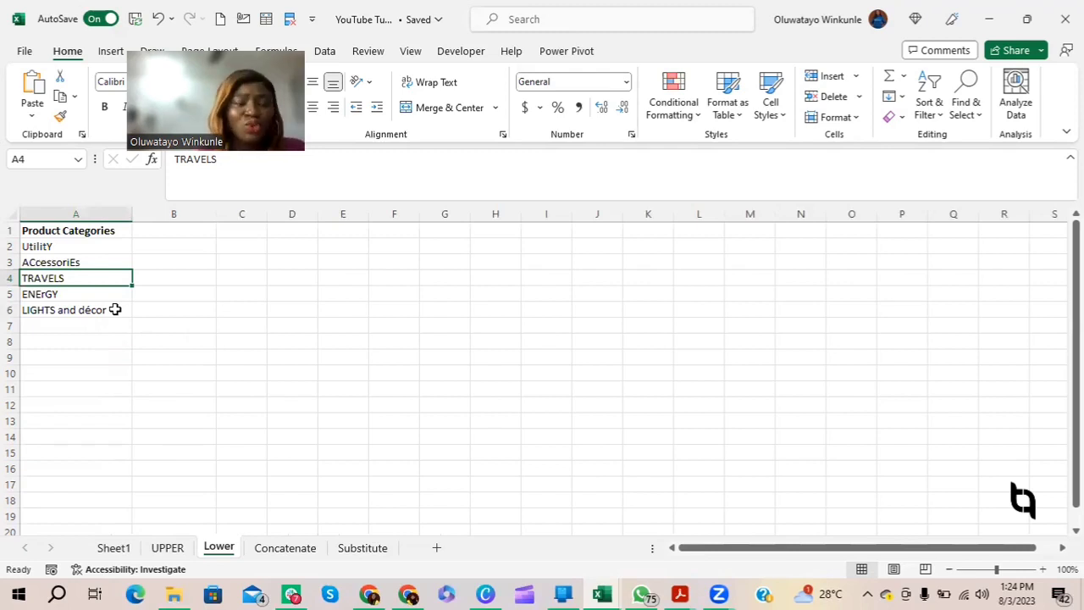
{"action": "left_click", "coordinate": [187, 249]}
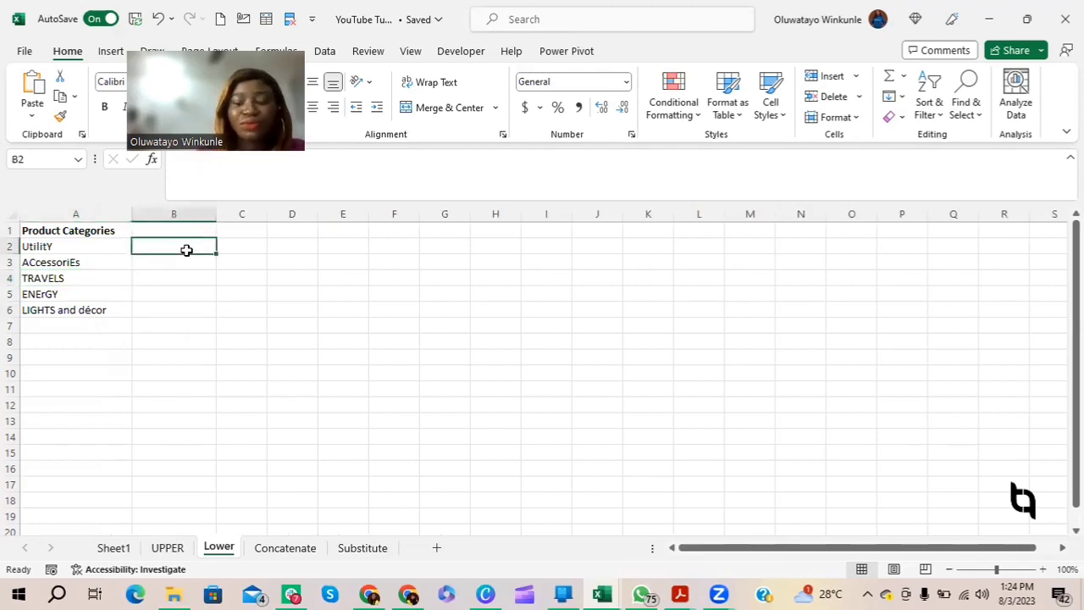
{"action": "type", "text": "=lowe"}
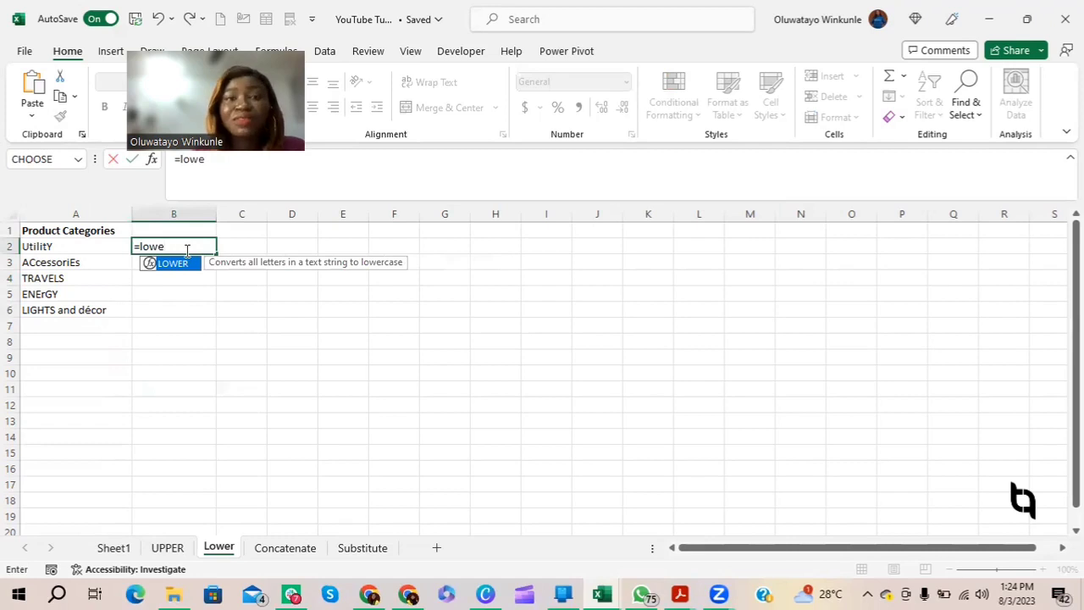
{"action": "key", "text": "Tab"}
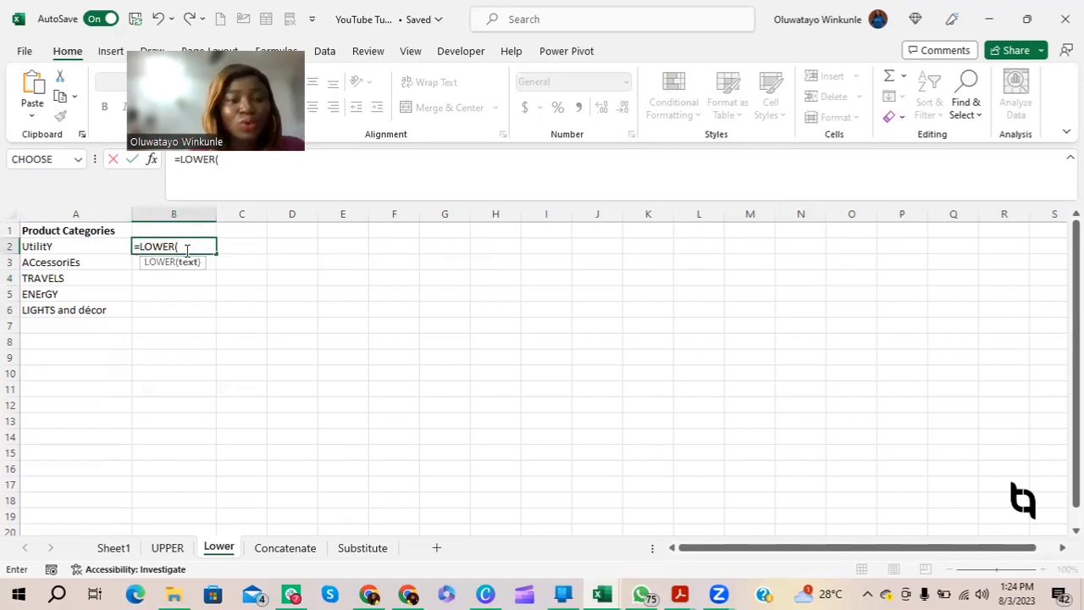
{"action": "left_click", "coordinate": [43, 246]}
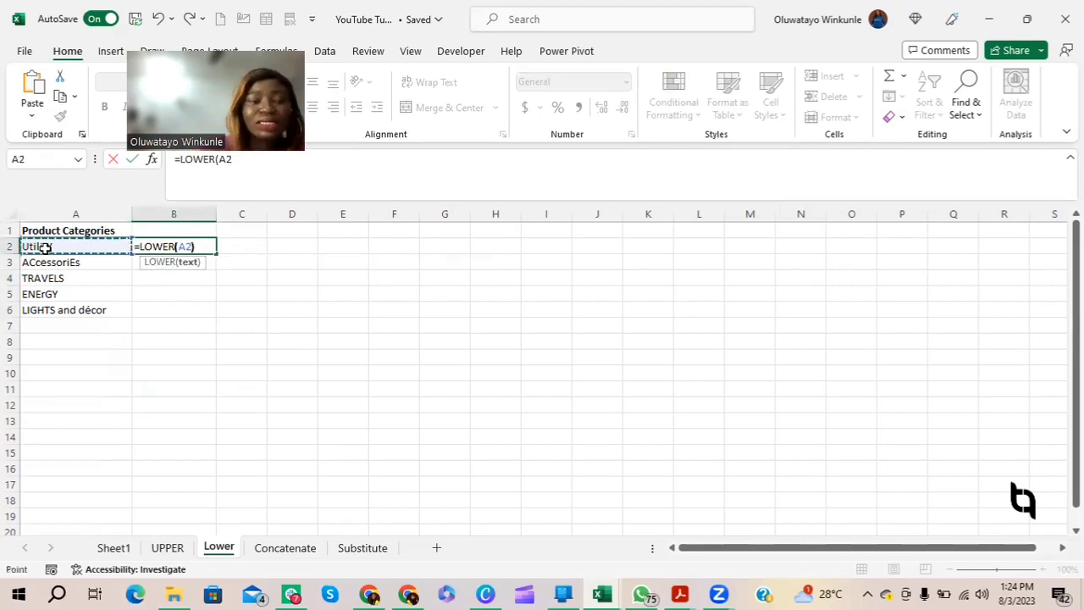
{"action": "type", "text": ")"}
{"action": "key", "text": "Return"}
{"action": "left_click", "coordinate": [203, 247]}
{"action": "left_click_drag", "start_coordinate": [219, 299], "coordinate": [223, 327]}
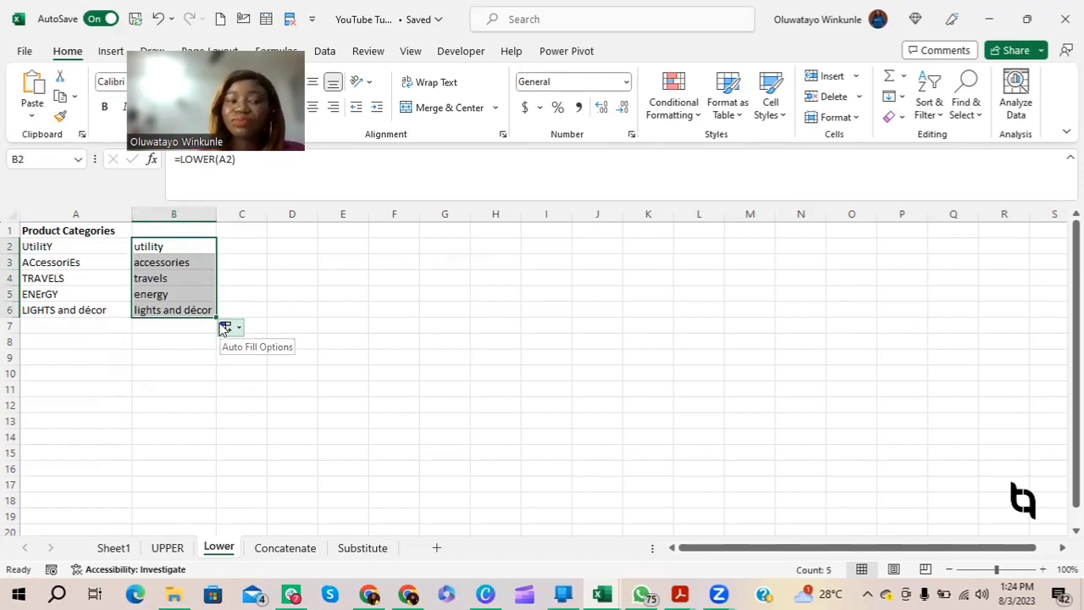
Step: Examine the product category, category code, product numbers and product names on the Concatenate sheet
{"action": "left_click", "coordinate": [288, 548]}
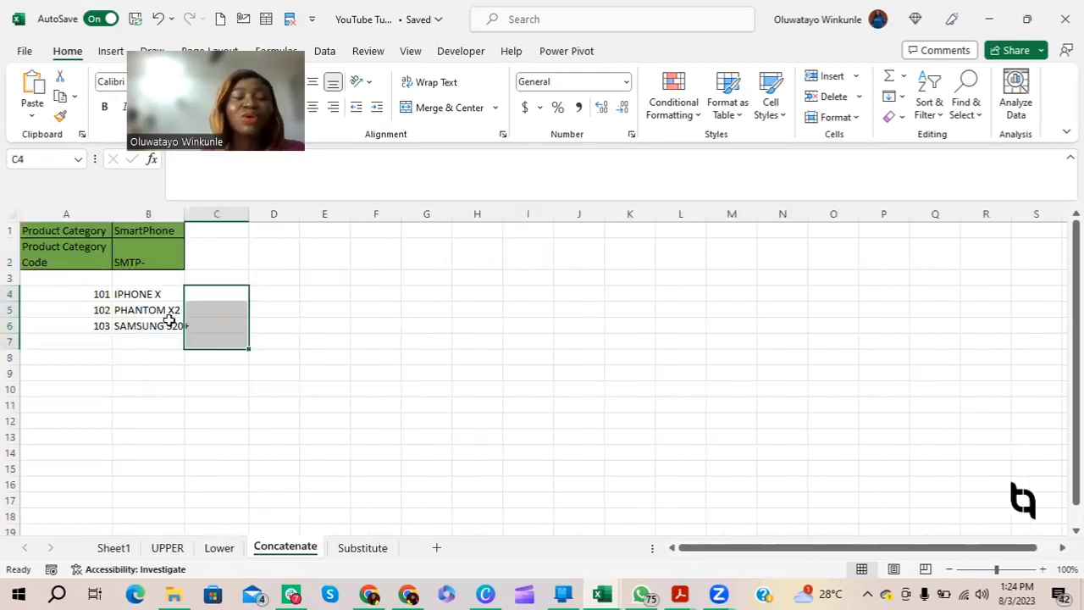
{"action": "left_click", "coordinate": [192, 341]}
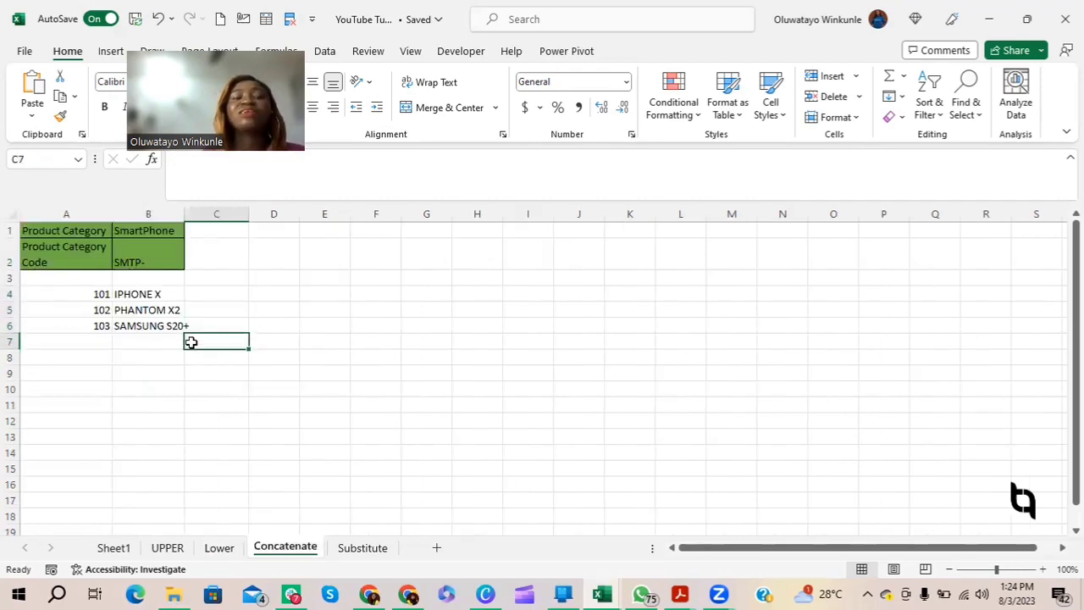
{"action": "left_click", "coordinate": [152, 312]}
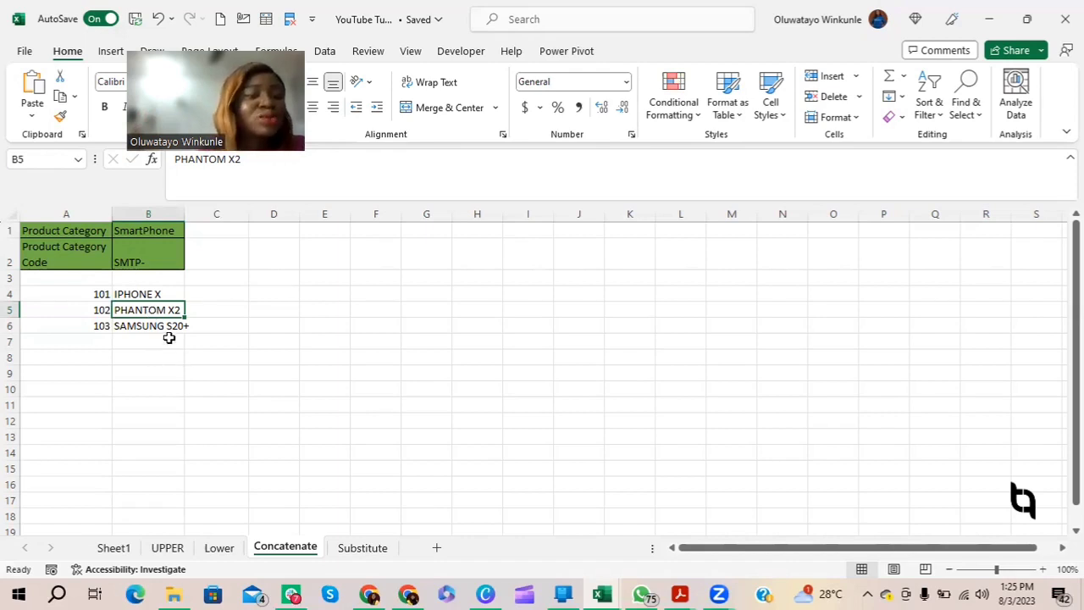
{"action": "left_click", "coordinate": [160, 326]}
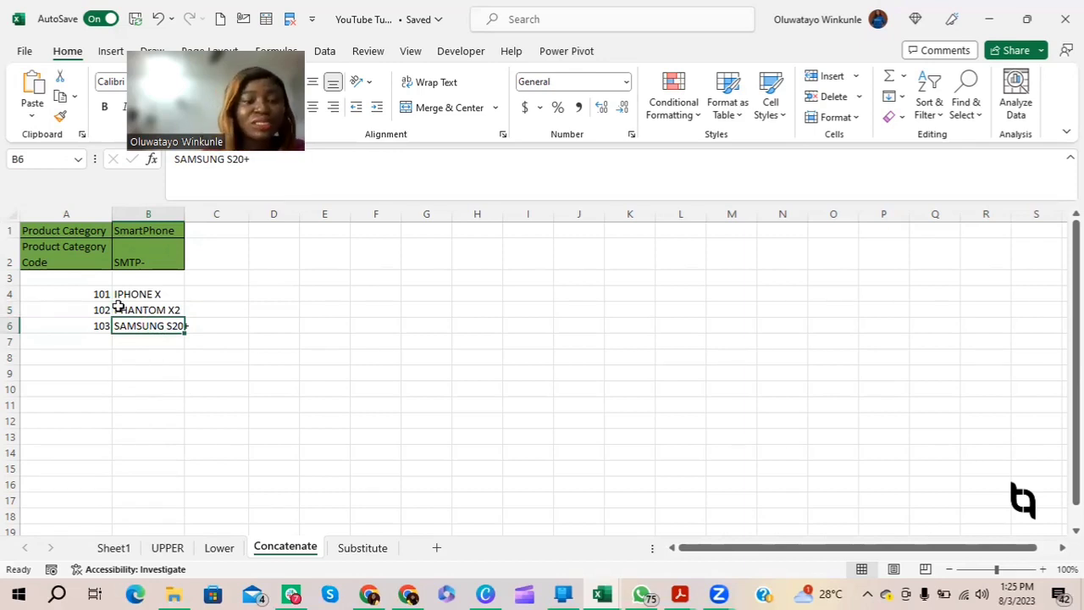
{"action": "left_click", "coordinate": [138, 296]}
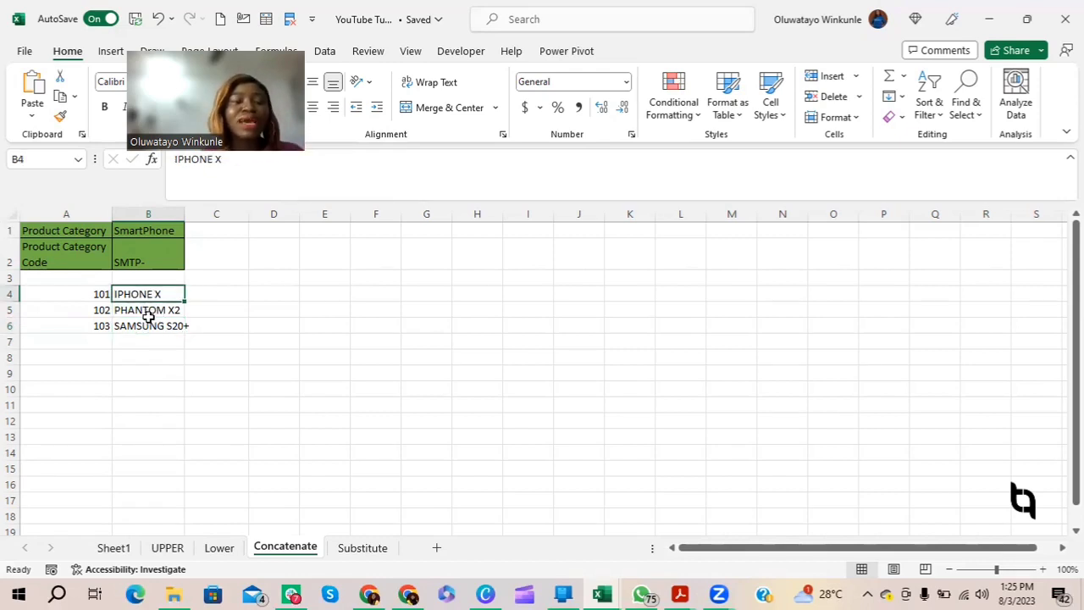
{"action": "left_click", "coordinate": [102, 297]}
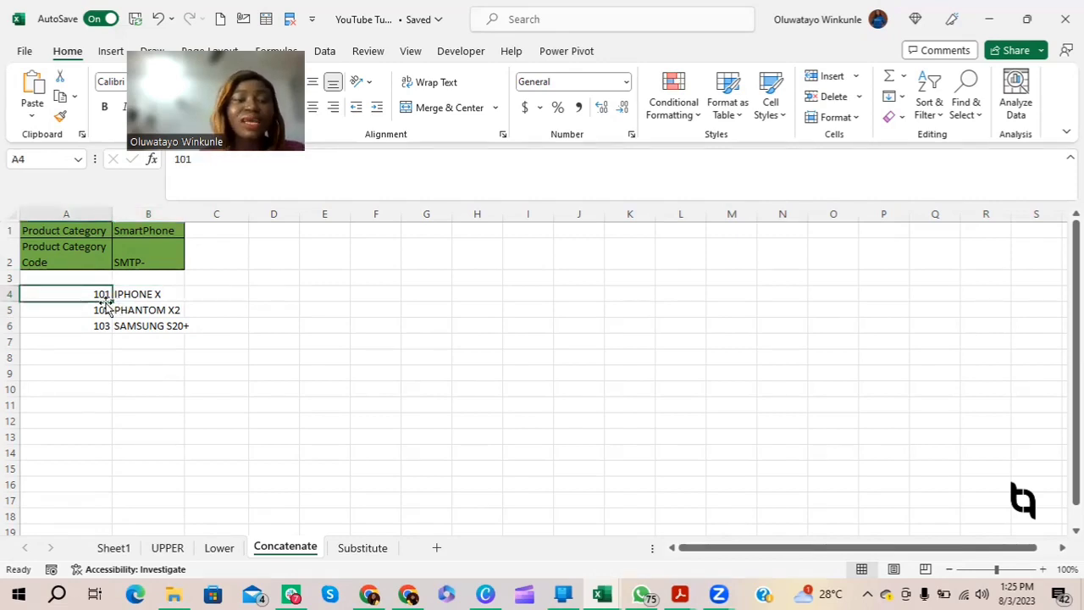
{"action": "left_click", "coordinate": [159, 293]}
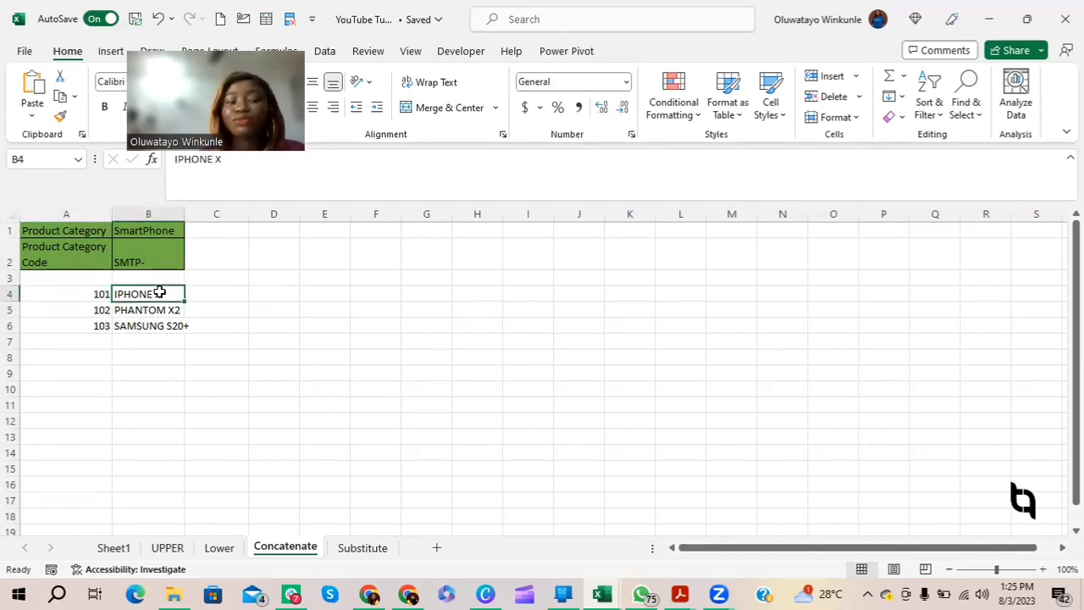
{"action": "left_click", "coordinate": [72, 310]}
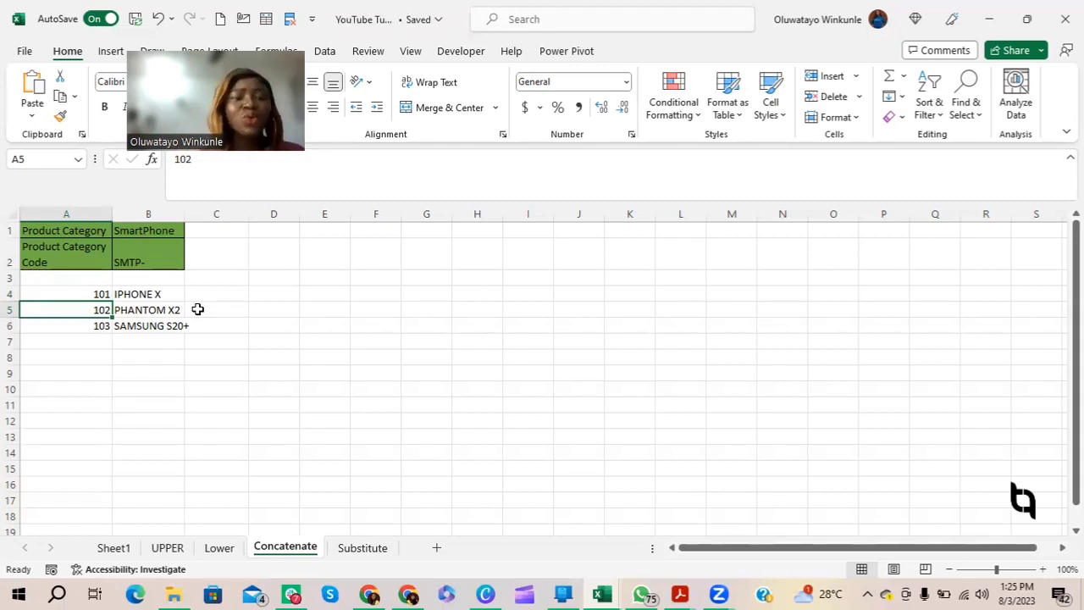
{"action": "left_click", "coordinate": [97, 234]}
{"action": "left_click", "coordinate": [145, 231]}
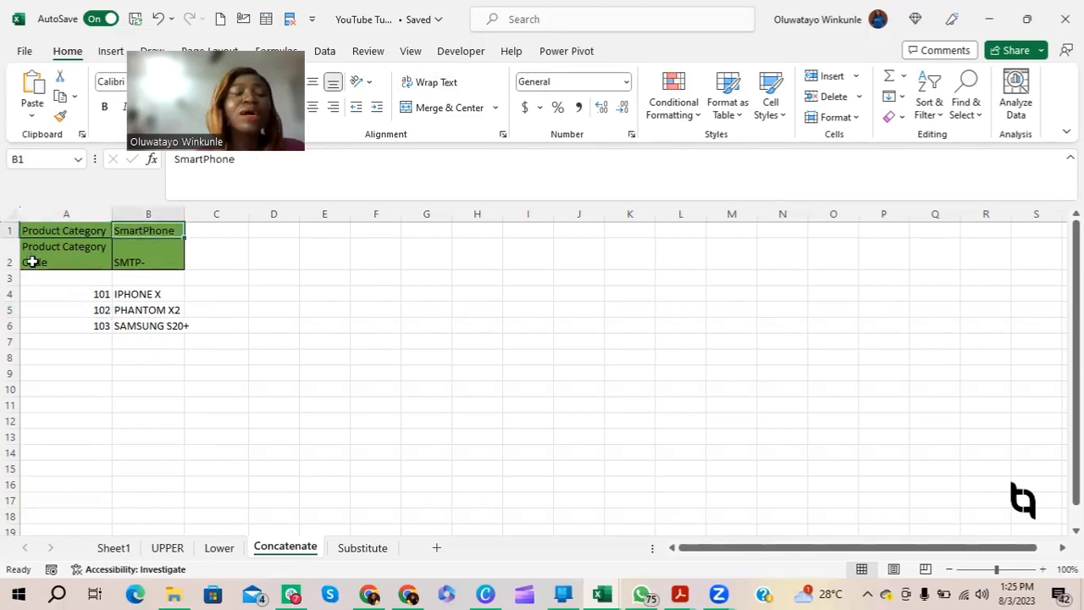
{"action": "left_click", "coordinate": [100, 261]}
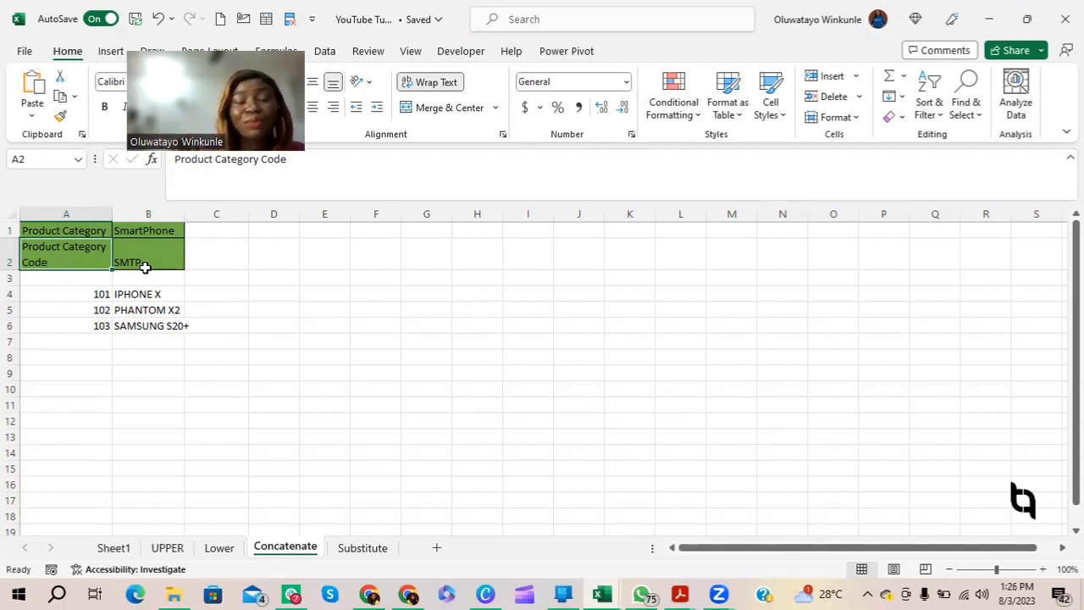
{"action": "left_click", "coordinate": [92, 295]}
{"action": "left_click", "coordinate": [88, 313]}
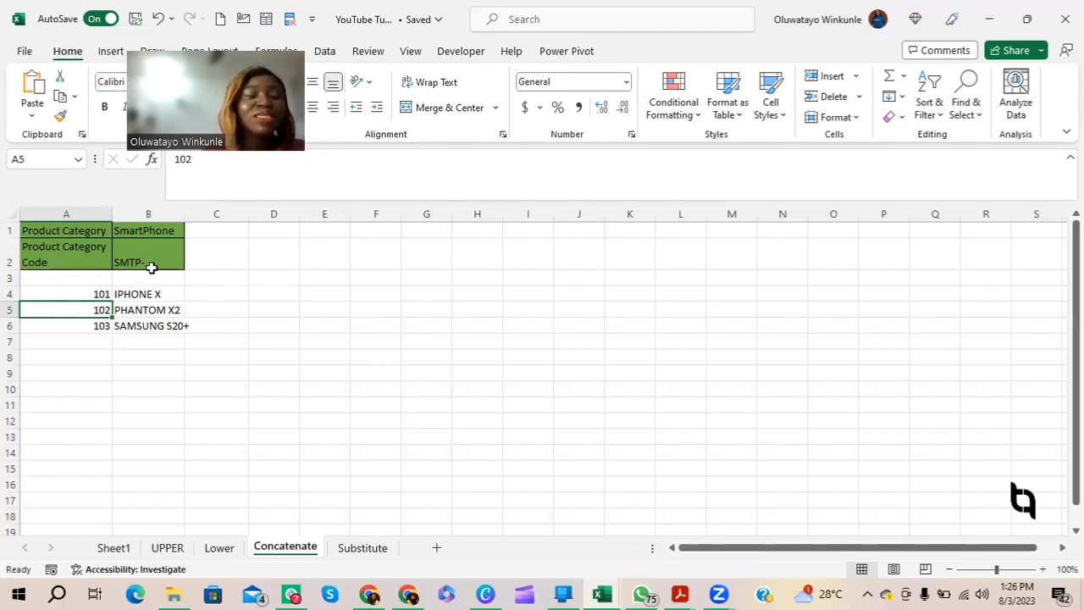
{"action": "left_click", "coordinate": [104, 289]}
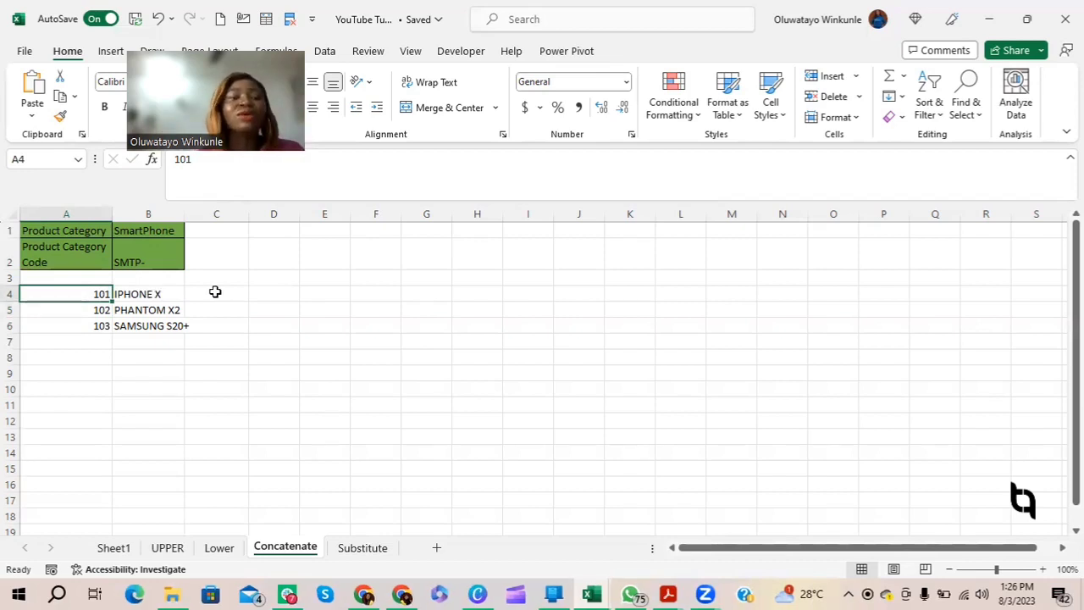
Step: Write the formula =CONCATENATE(B2,A4) in C4 to join the category code with the first product's number
{"action": "left_click", "coordinate": [215, 291]}
{"action": "type", "text": "=conc"}
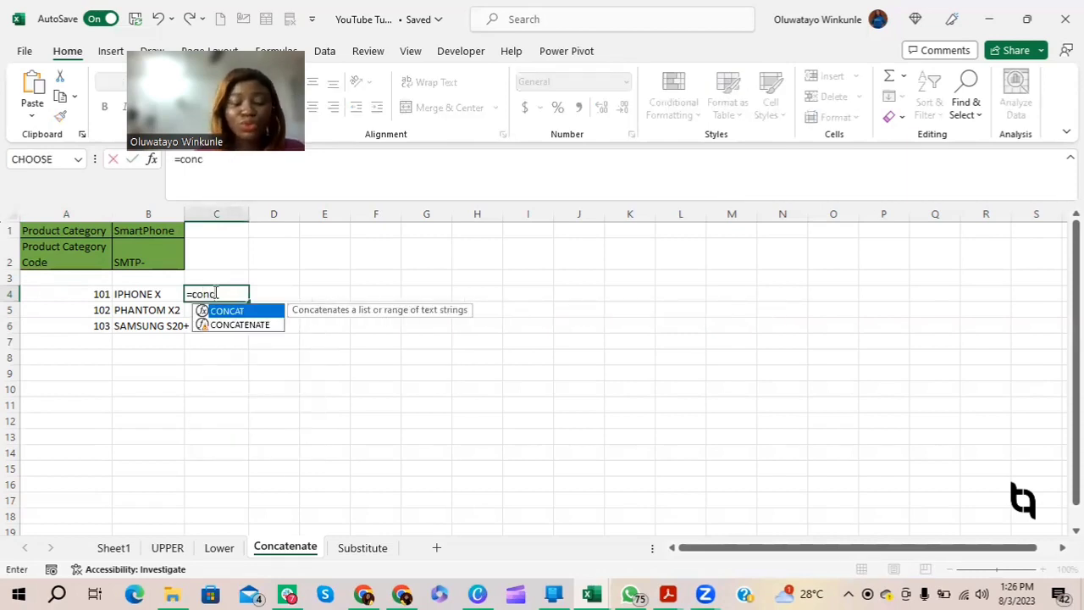
{"action": "key", "text": "Down"}
{"action": "key", "text": "Tab"}
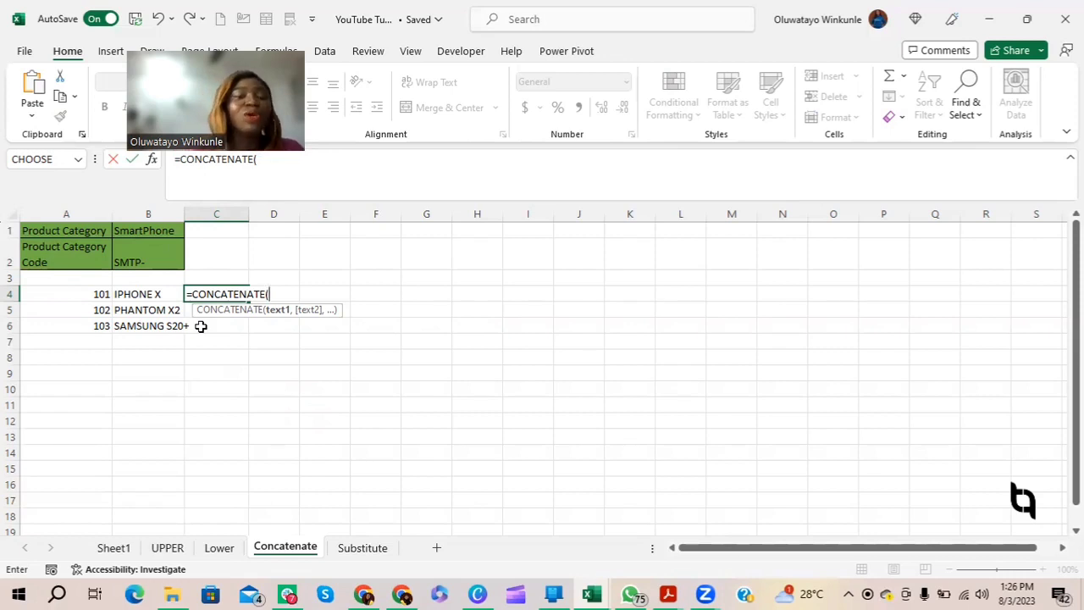
{"action": "left_click", "coordinate": [141, 262]}
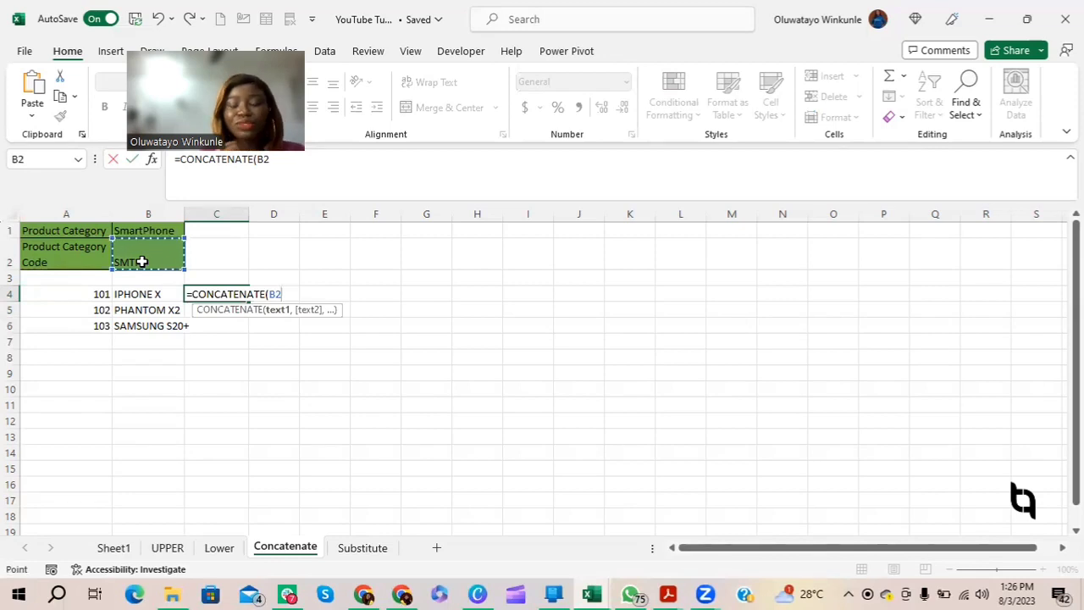
{"action": "type", "text": ","}
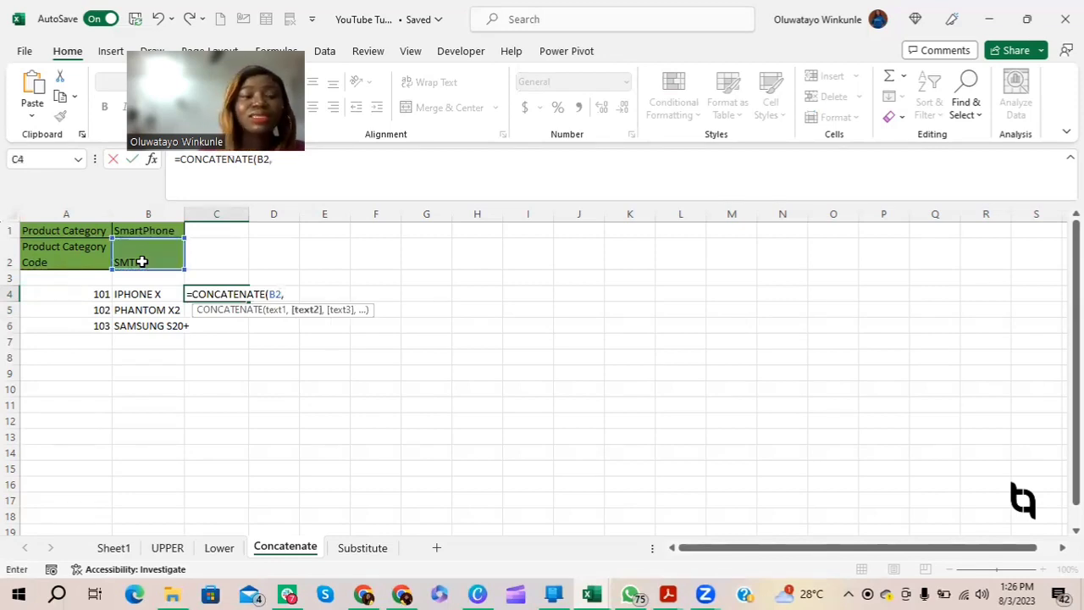
{"action": "left_click", "coordinate": [95, 294]}
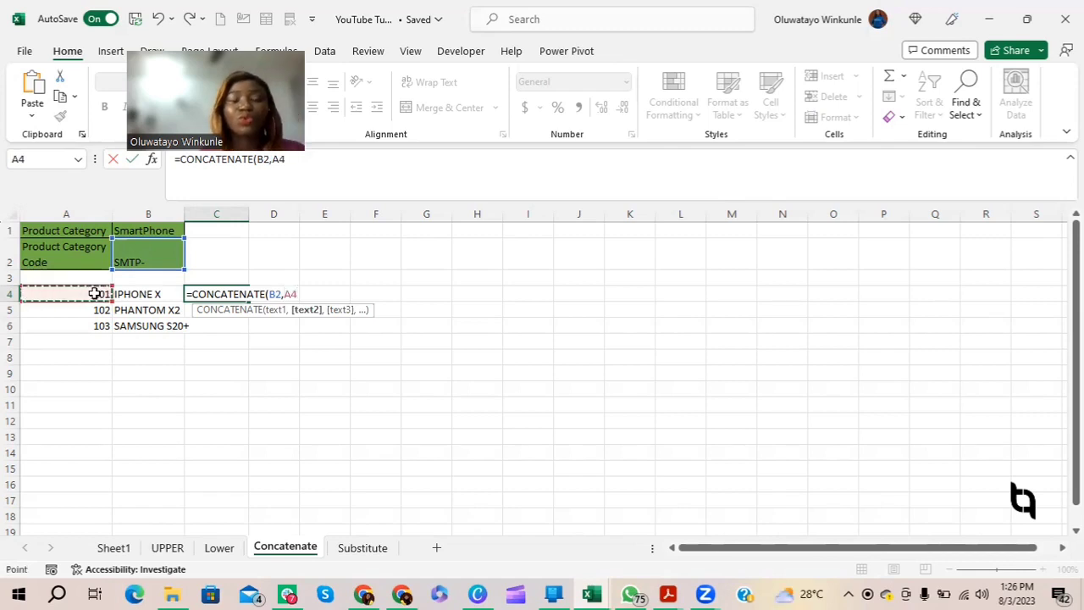
{"action": "type", "text": ")"}
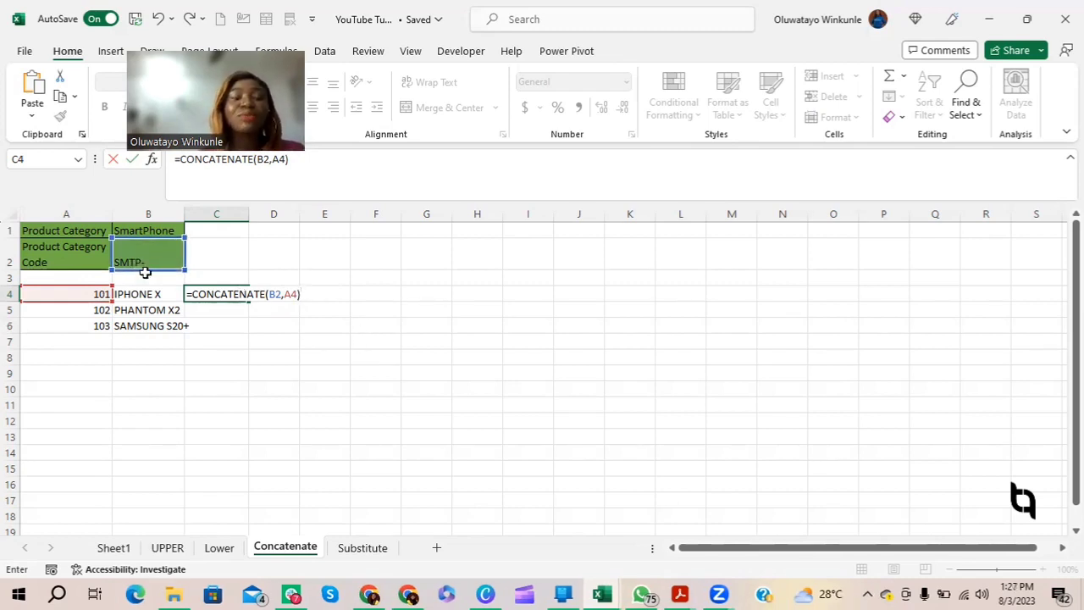
Step: Make the category code reference in C4's formula absolute as $B$2 and commit the formula
{"action": "left_click", "coordinate": [275, 290]}
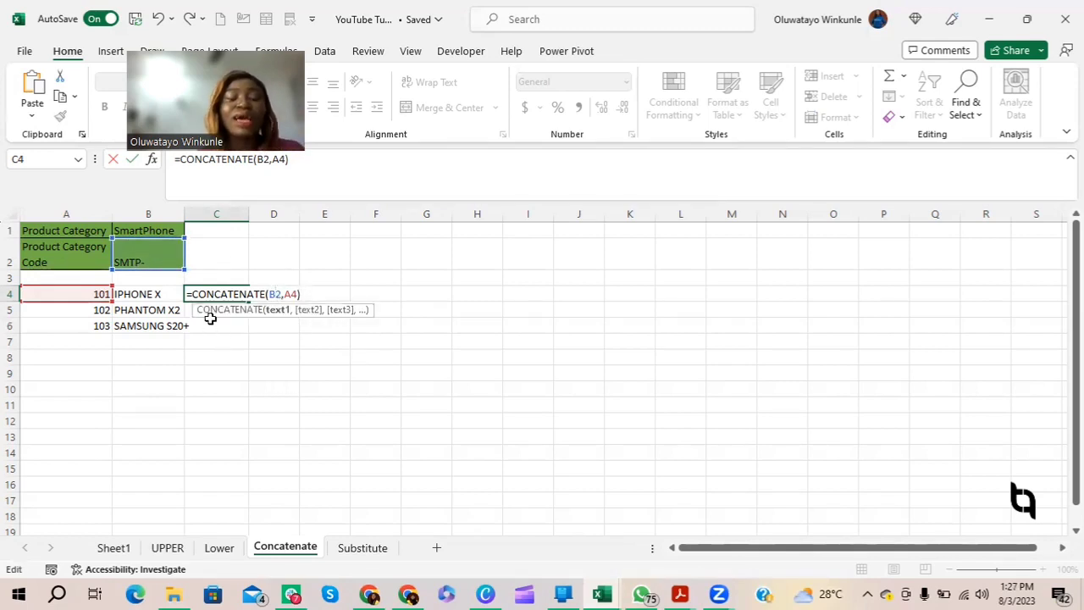
{"action": "key", "text": "F4"}
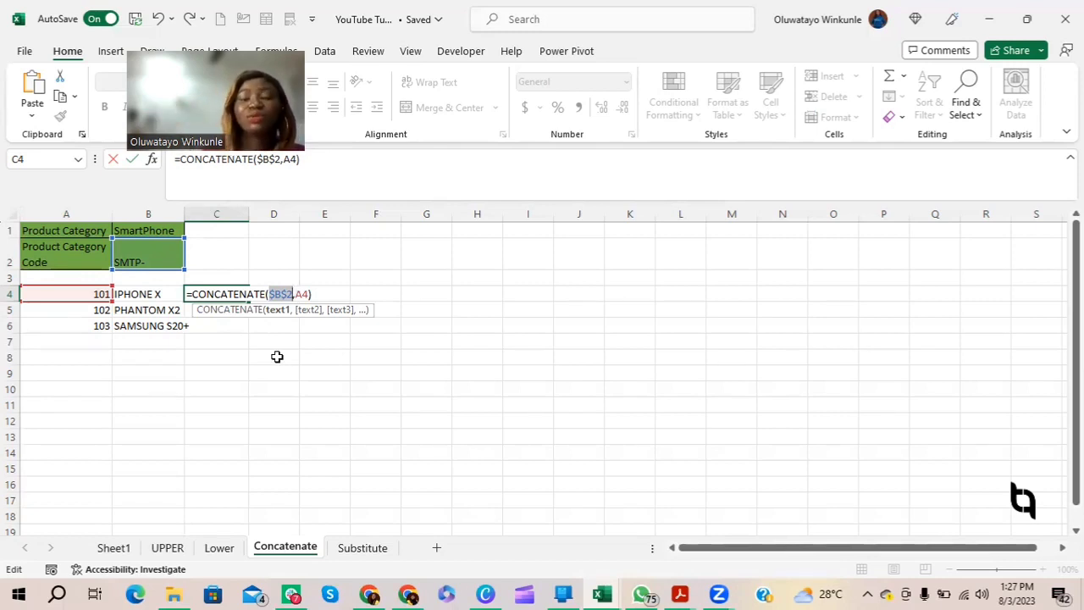
{"action": "key", "text": "Return"}
{"action": "left_click", "coordinate": [221, 292]}
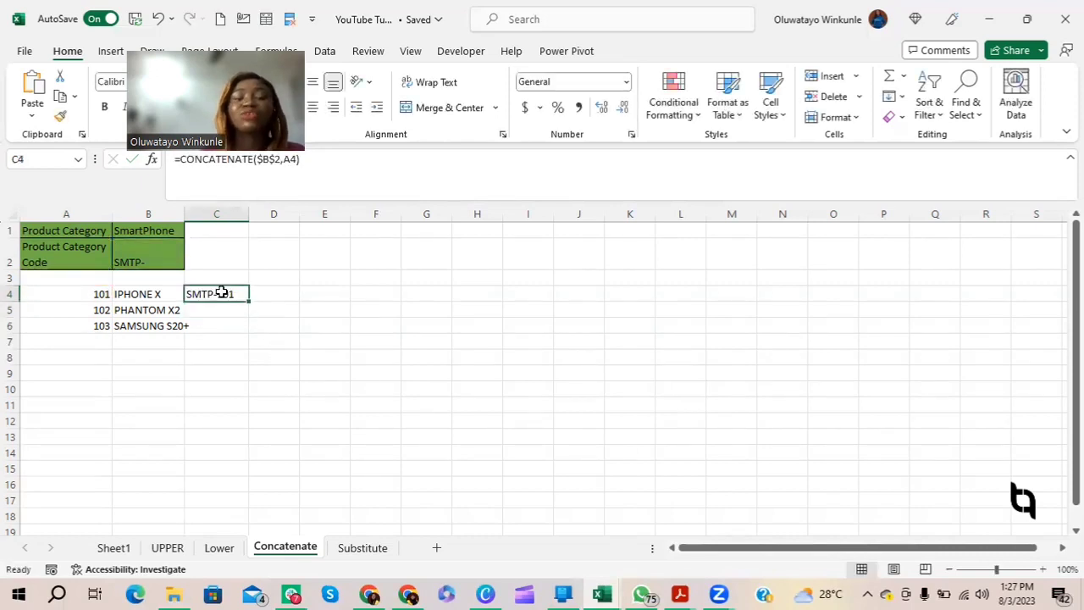
Step: Fill the product code formula from C4 down to C6 on the Concatenate sheet
{"action": "left_click_drag", "start_coordinate": [246, 302], "coordinate": [250, 337]}
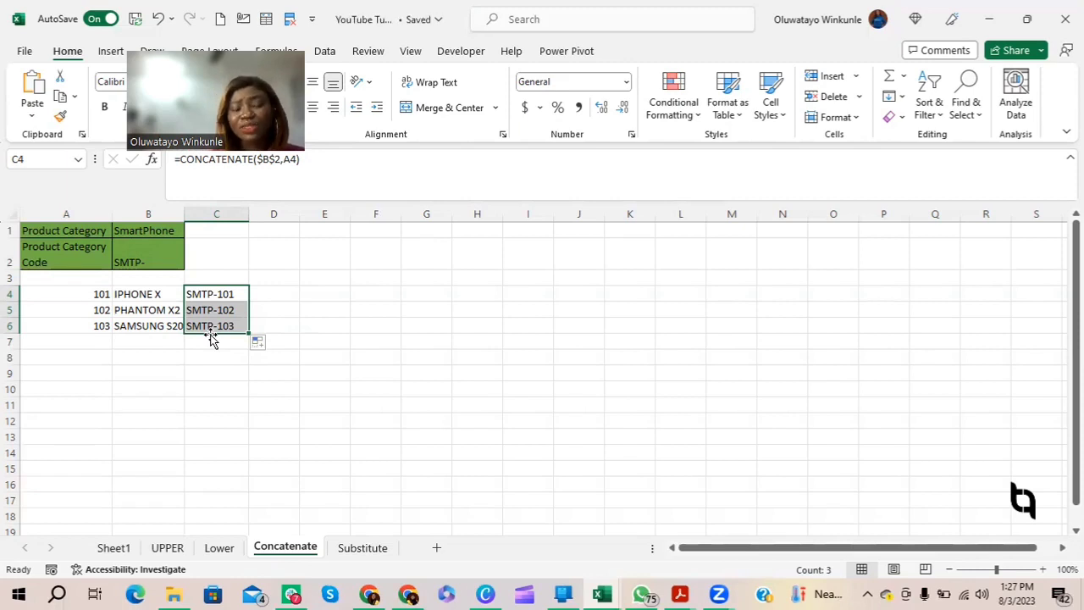
Step: On the Substitute sheet, enter =SUBSTITUTE(A2, "XYZ", "ABC") in B2 to replace XYZ in the company name with ABC
{"action": "left_click", "coordinate": [369, 548]}
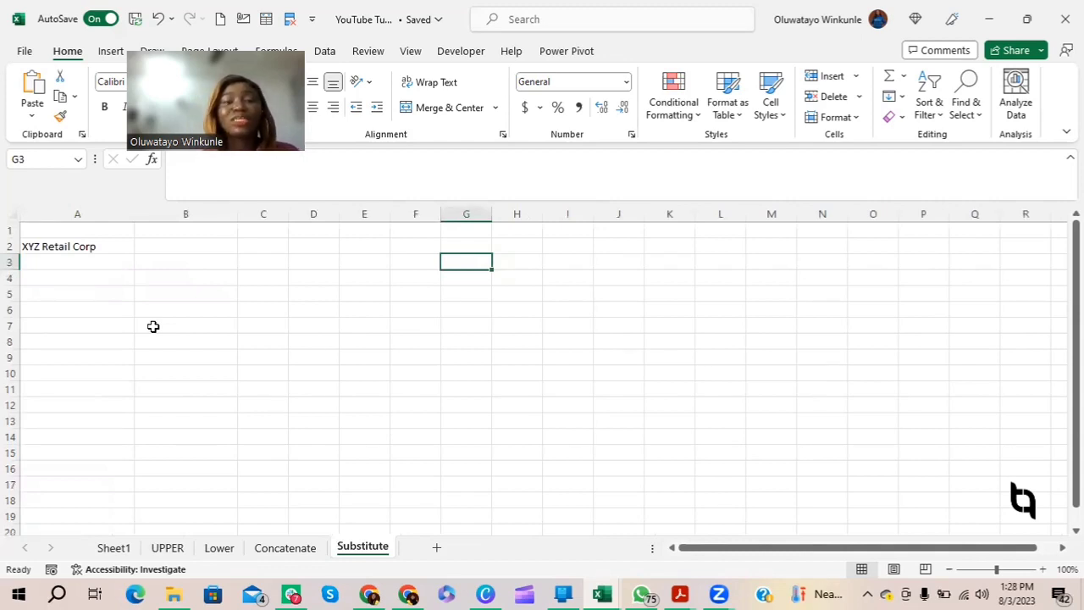
{"action": "left_click", "coordinate": [166, 245]}
{"action": "double_click", "coordinate": [165, 246]}
{"action": "type", "text": "=subs"}
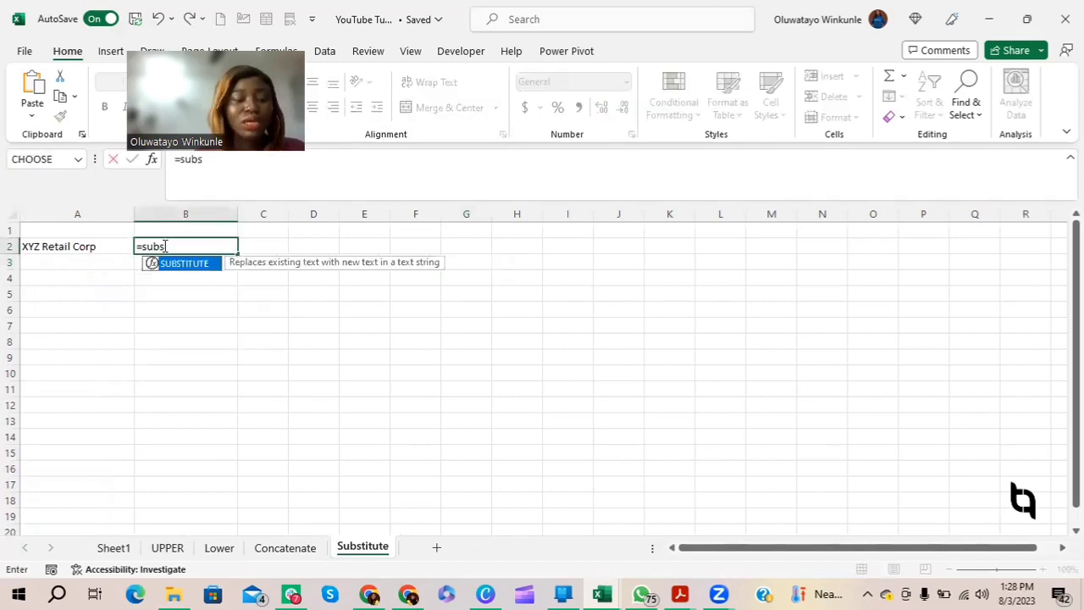
{"action": "key", "text": "Tab"}
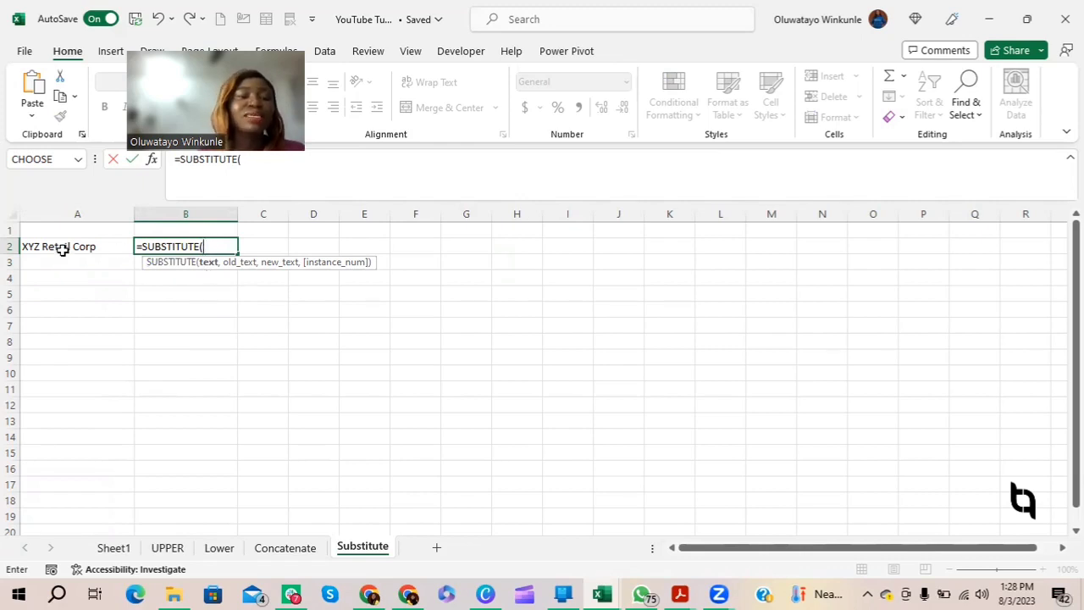
{"action": "left_click", "coordinate": [93, 249]}
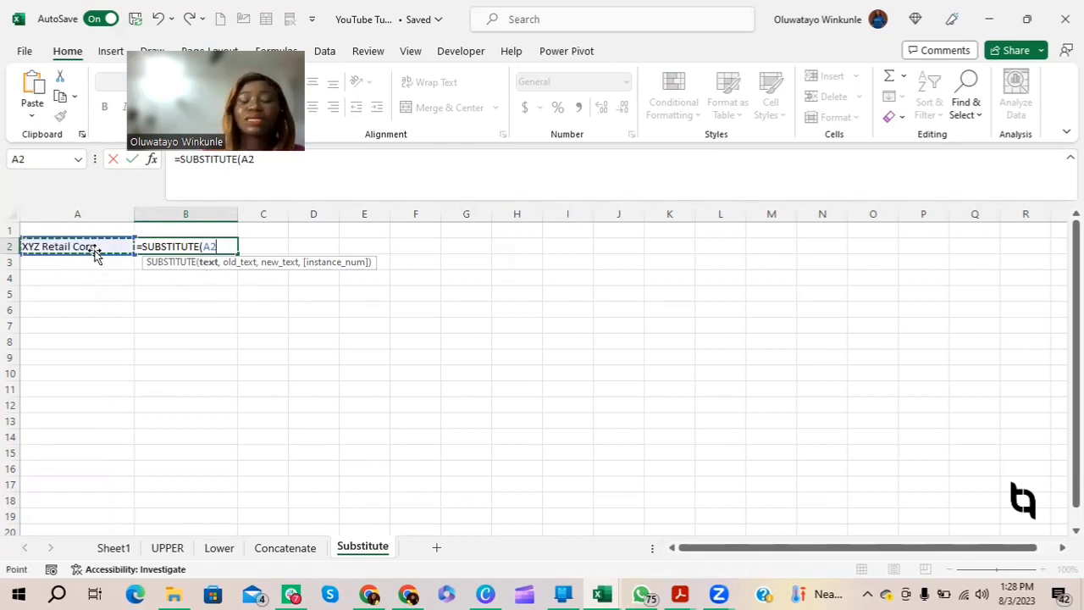
{"action": "type", "text": ","}
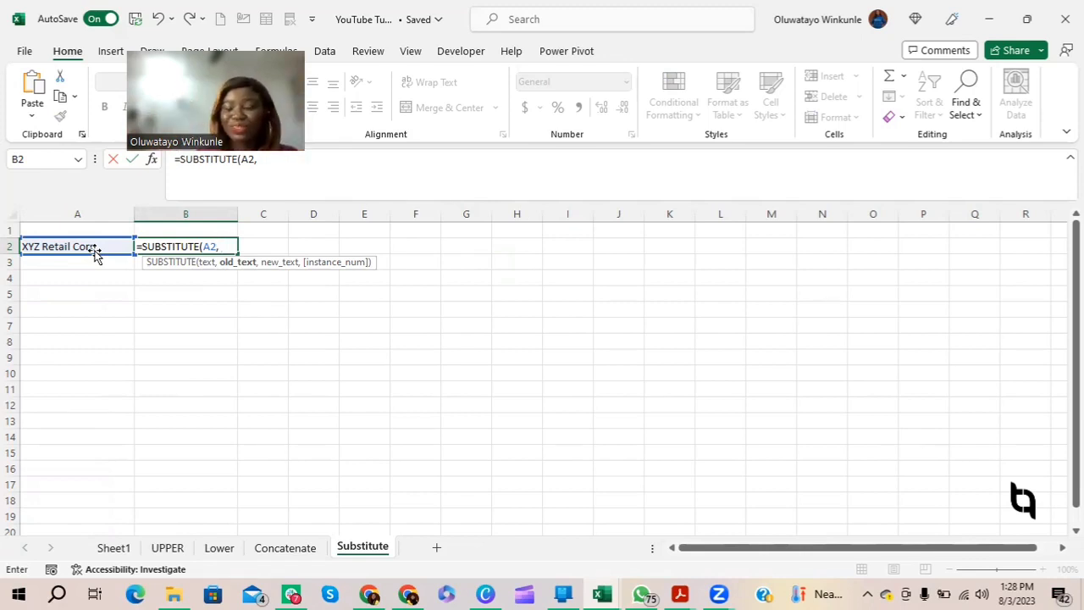
{"action": "type", "text": "\"XYZ"}
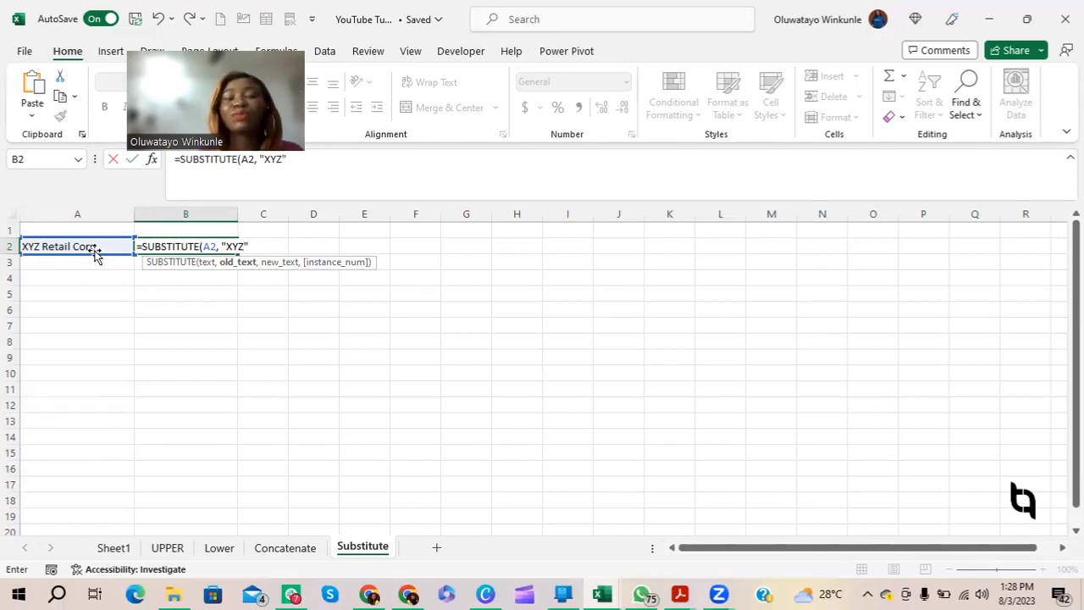
{"action": "type", "text": ","}
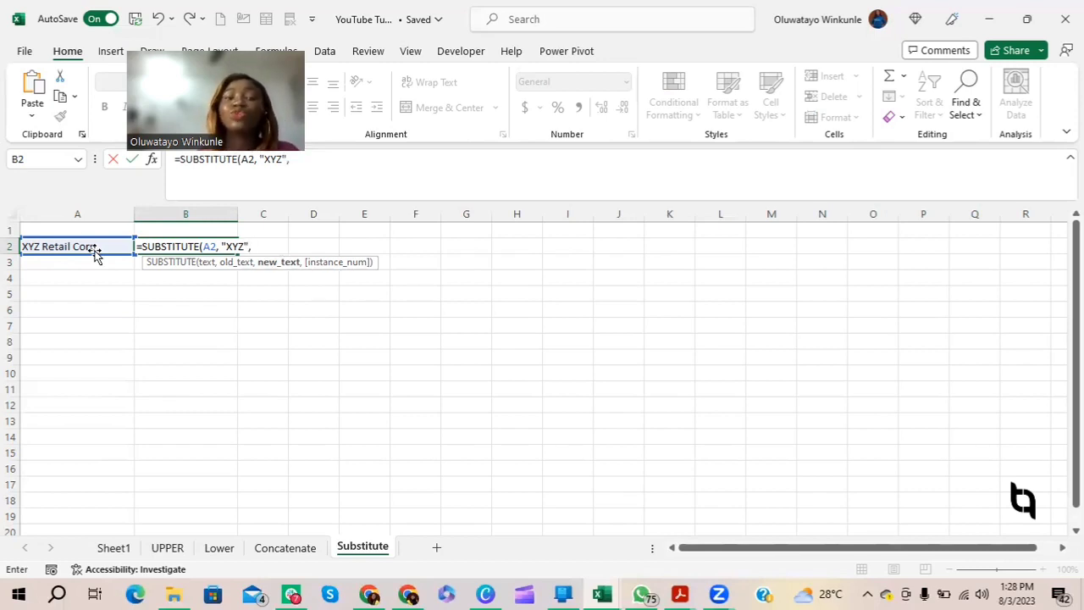
{"action": "type", "text": " \"ABC\""}
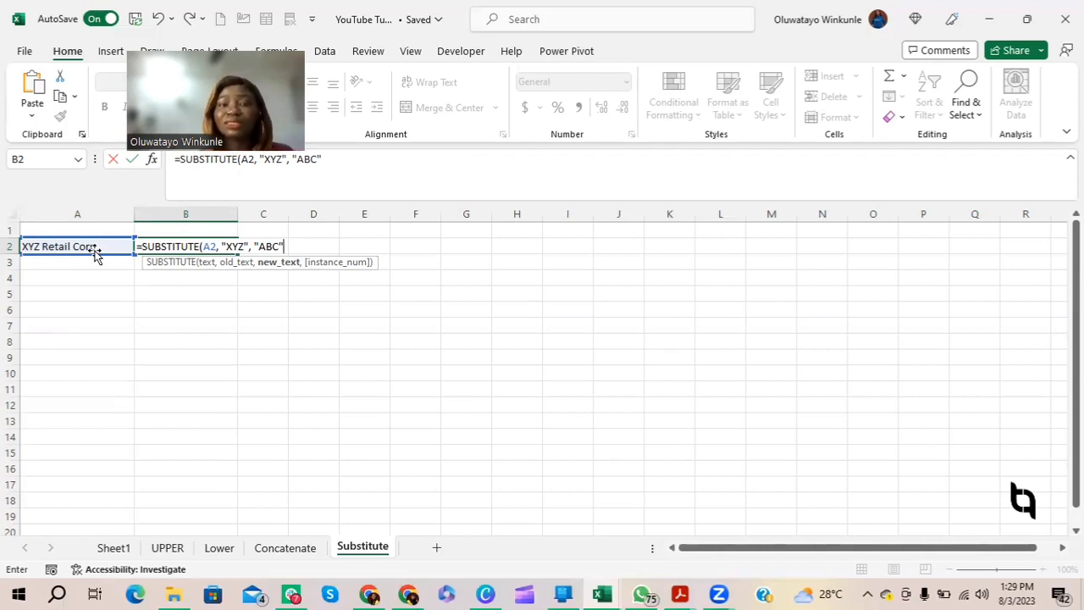
{"action": "type", "text": ")"}
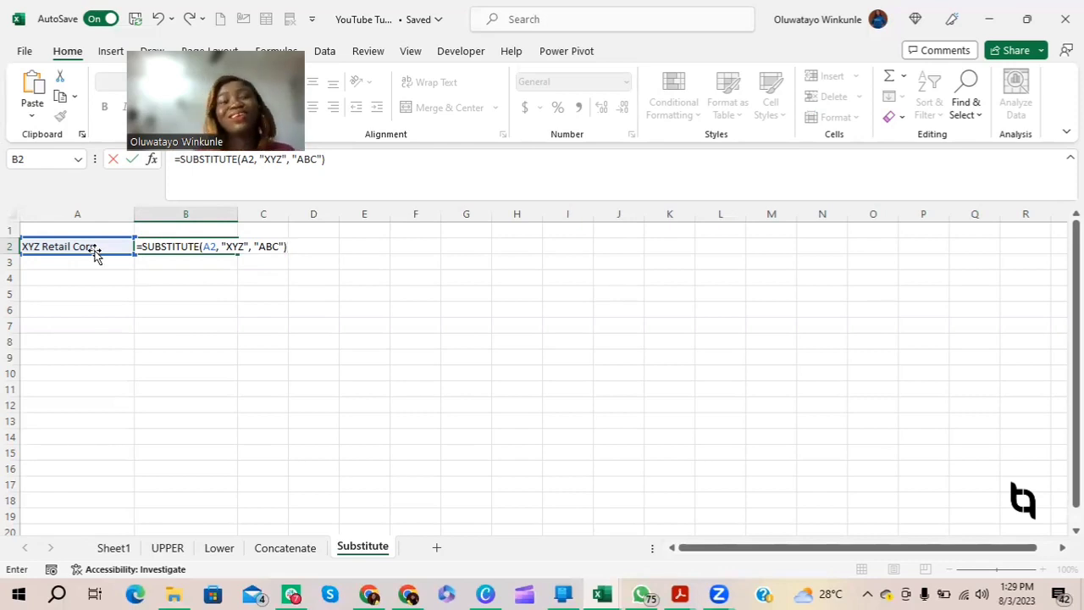
{"action": "key", "text": "Return"}
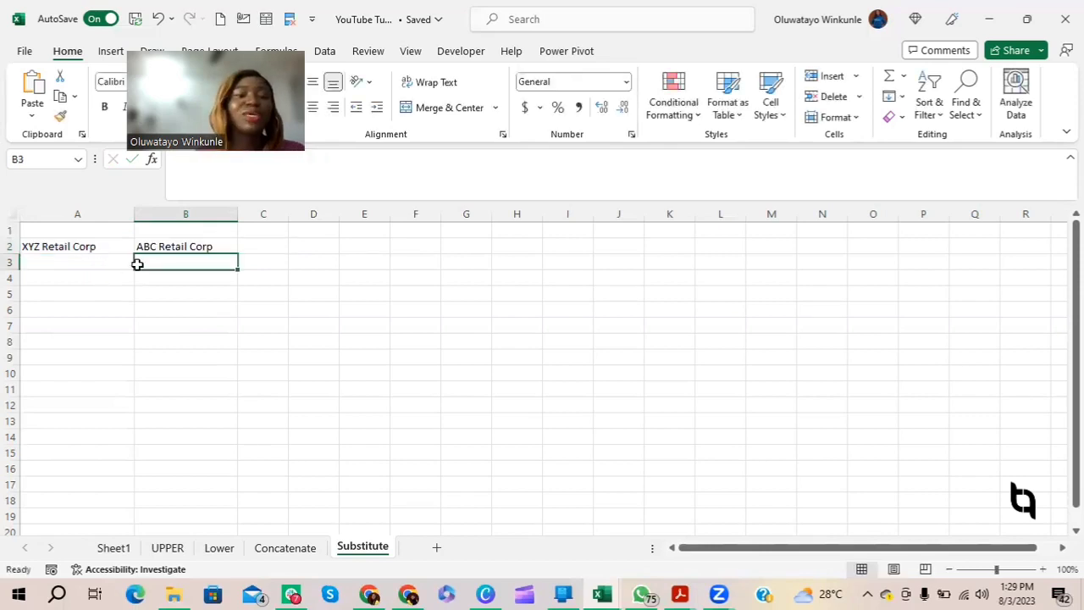
{"action": "left_click", "coordinate": [156, 246]}
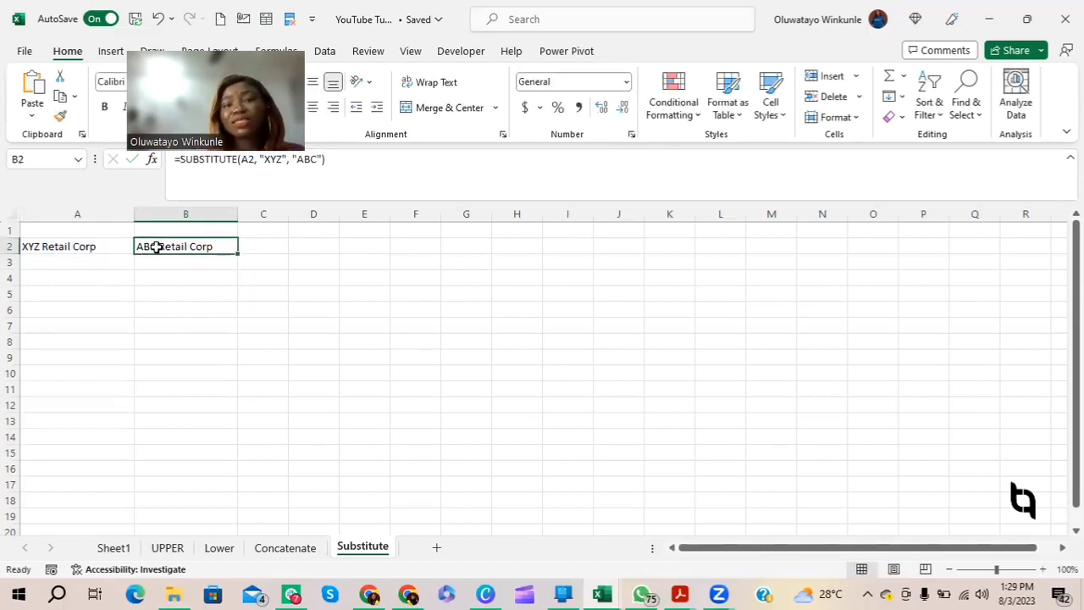
{"action": "left_click", "coordinate": [94, 252]}
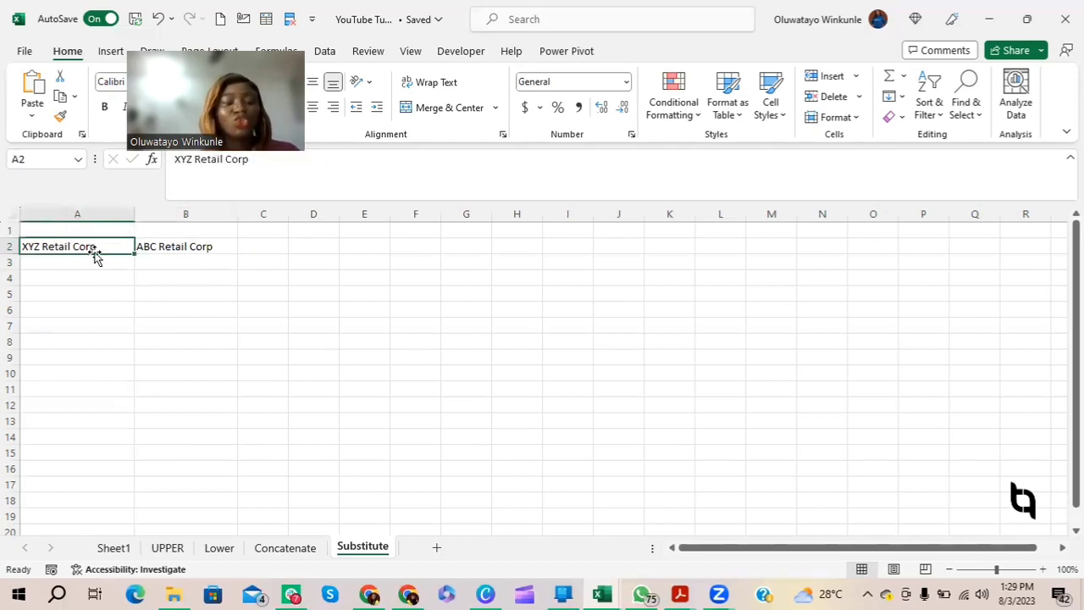
{"action": "key", "text": "ctrl+c"}
{"action": "left_click", "coordinate": [76, 278]}
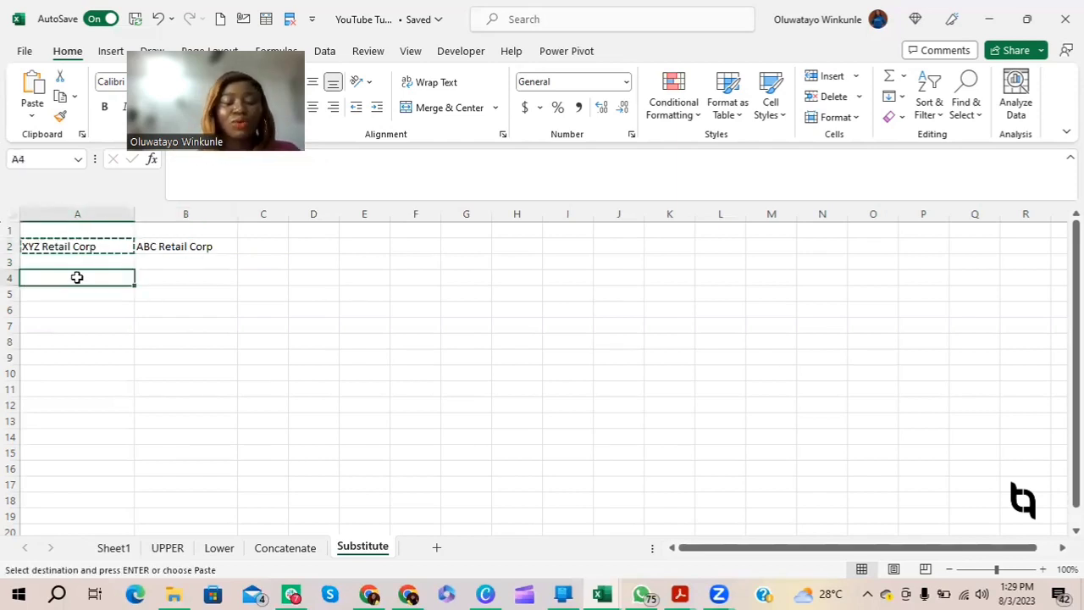
{"action": "key", "text": "ctrl+c"}
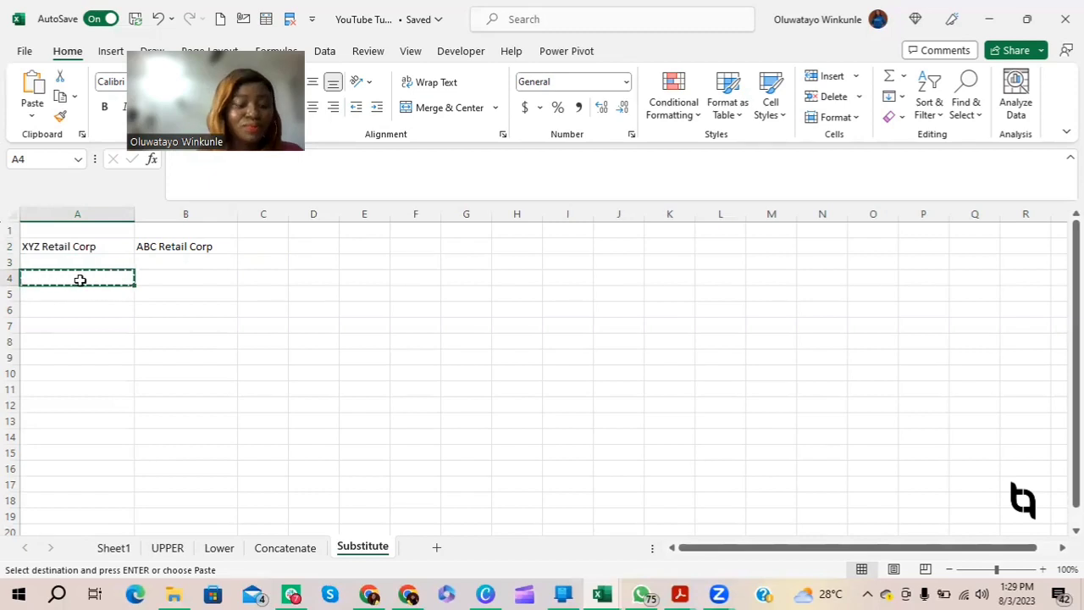
Step: Copy the company name from A2 to A4 and extend the copy to read XYZ Retail Corp XYZ
{"action": "left_click", "coordinate": [54, 246]}
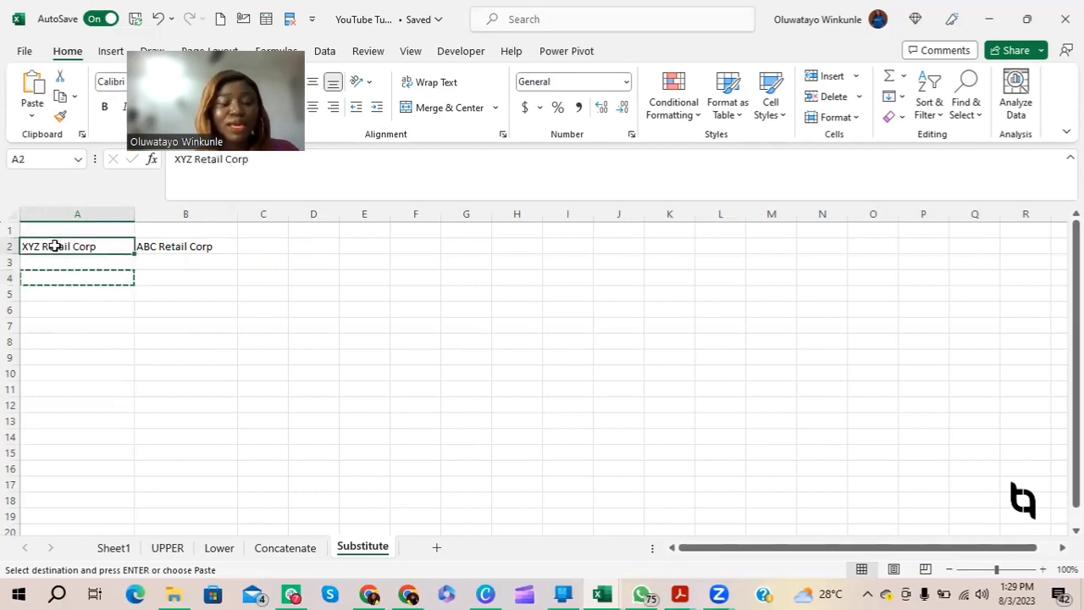
{"action": "key", "text": "ctrl+c"}
{"action": "left_click", "coordinate": [59, 278]}
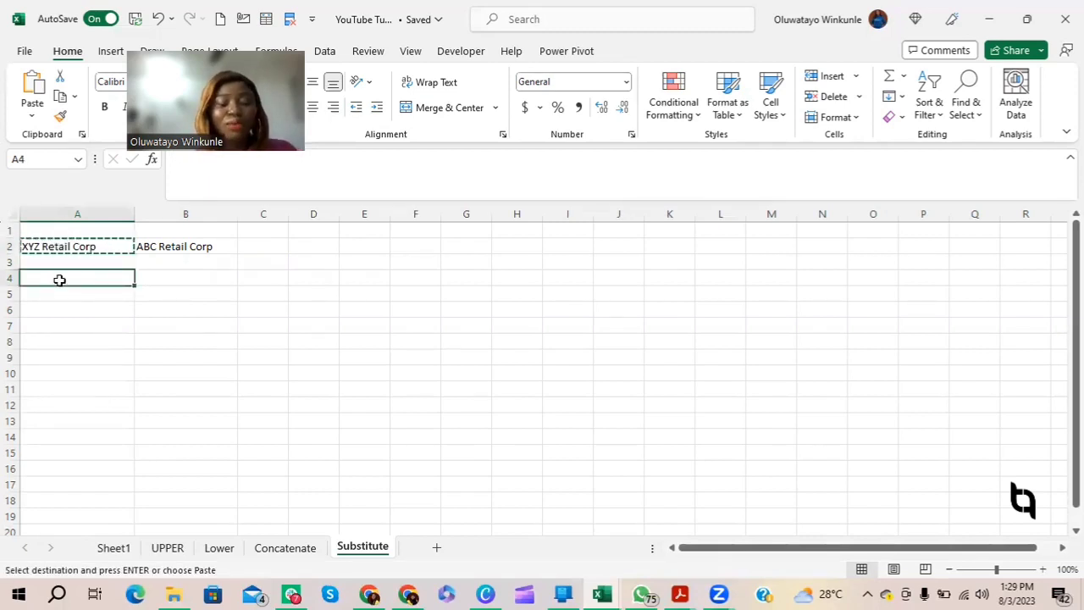
{"action": "key", "text": "ctrl+v"}
{"action": "key", "text": "Escape"}
{"action": "double_click", "coordinate": [115, 278]}
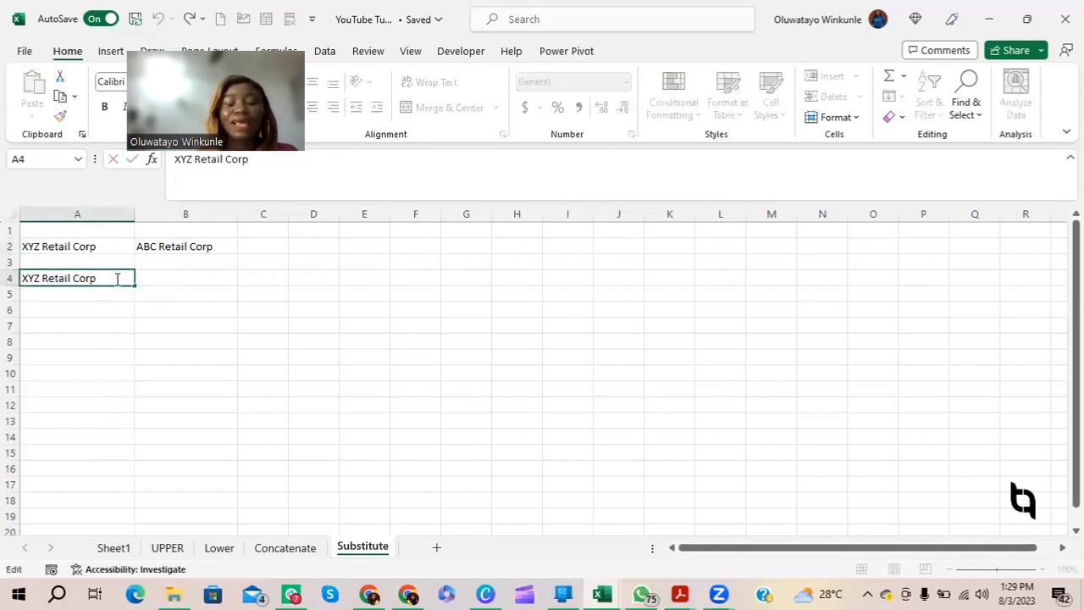
{"action": "type", "text": "XYZ"}
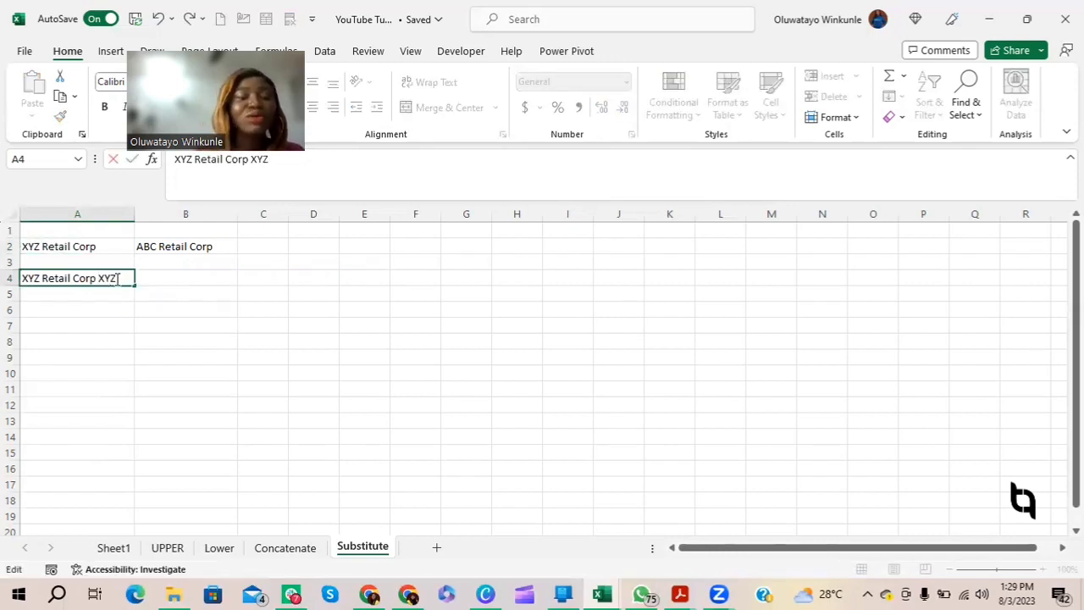
{"action": "left_click", "coordinate": [160, 296]}
{"action": "left_click", "coordinate": [94, 279]}
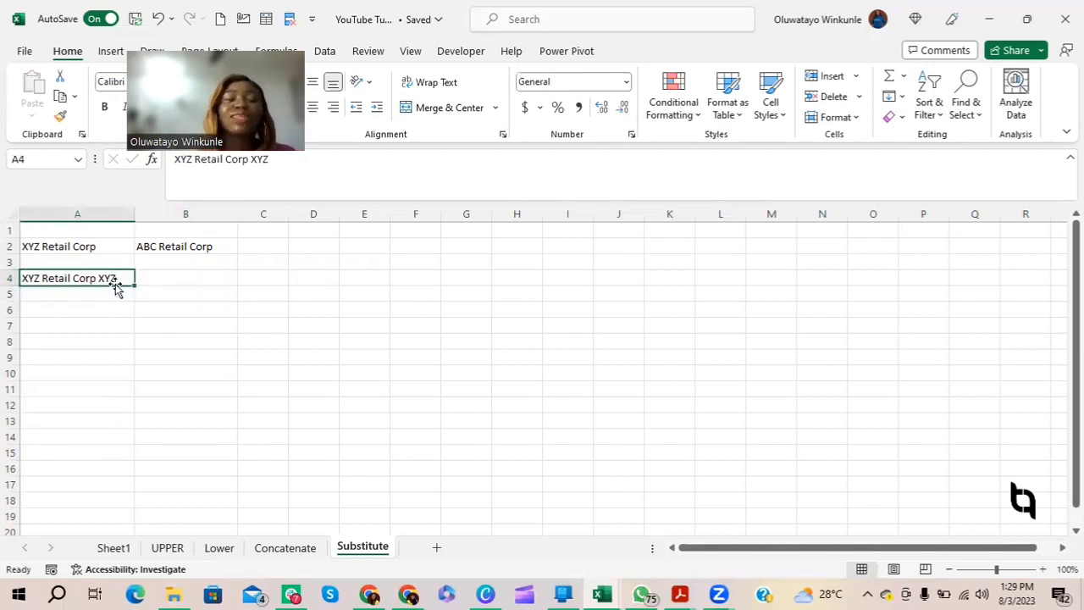
Step: Enter =SUBSTITUTE(A4, "XYZ", "ABC", 2) in B4 to replace only the second occurrence of XYZ with ABC
{"action": "left_click", "coordinate": [166, 286]}
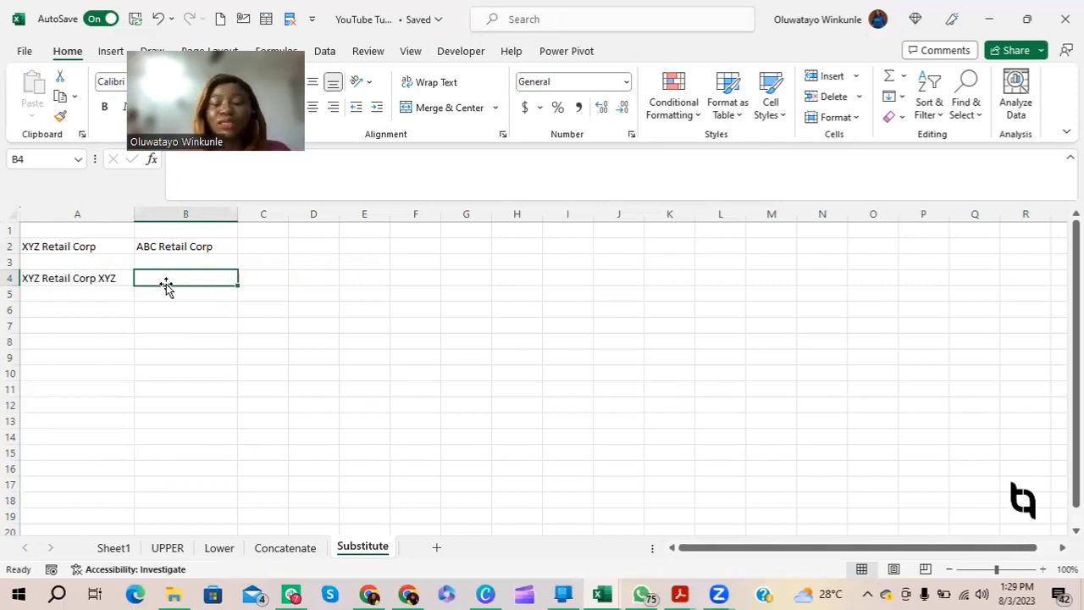
{"action": "type", "text": "=subs"}
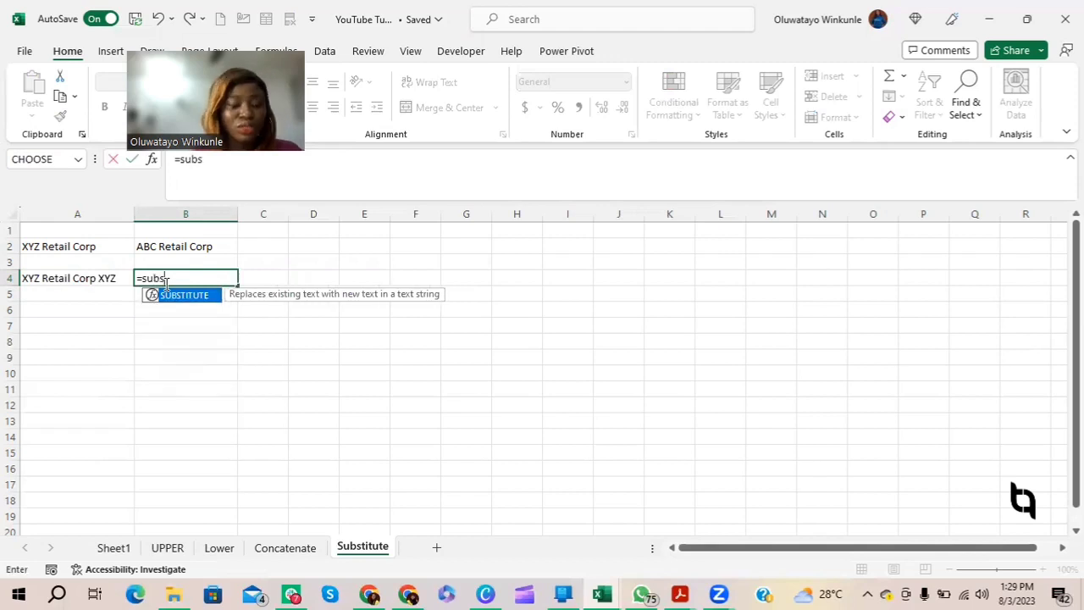
{"action": "key", "text": "Tab"}
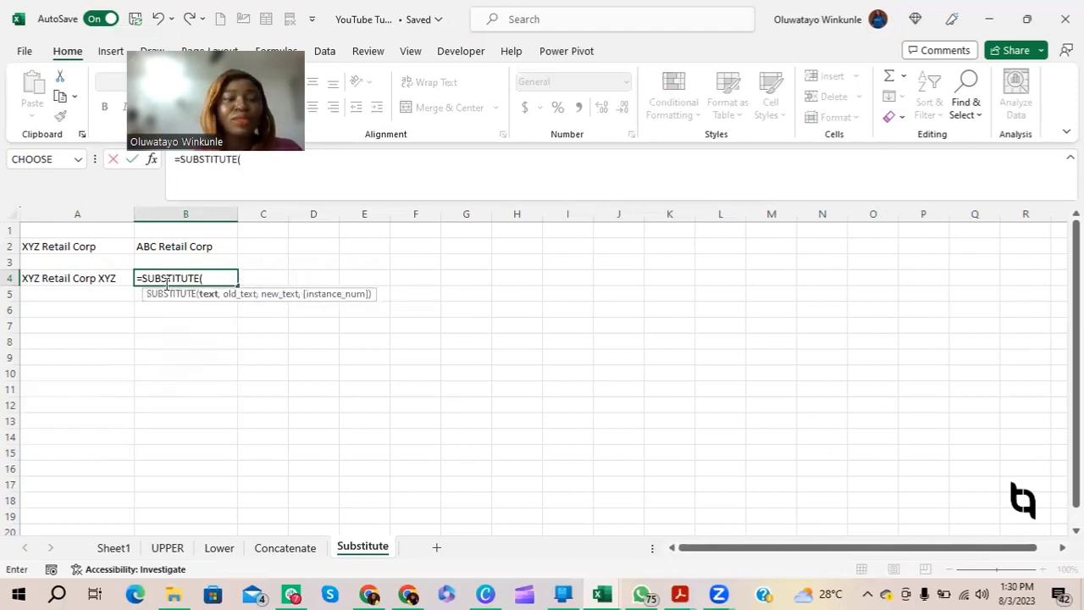
{"action": "left_click", "coordinate": [78, 277]}
{"action": "type", "text": ","}
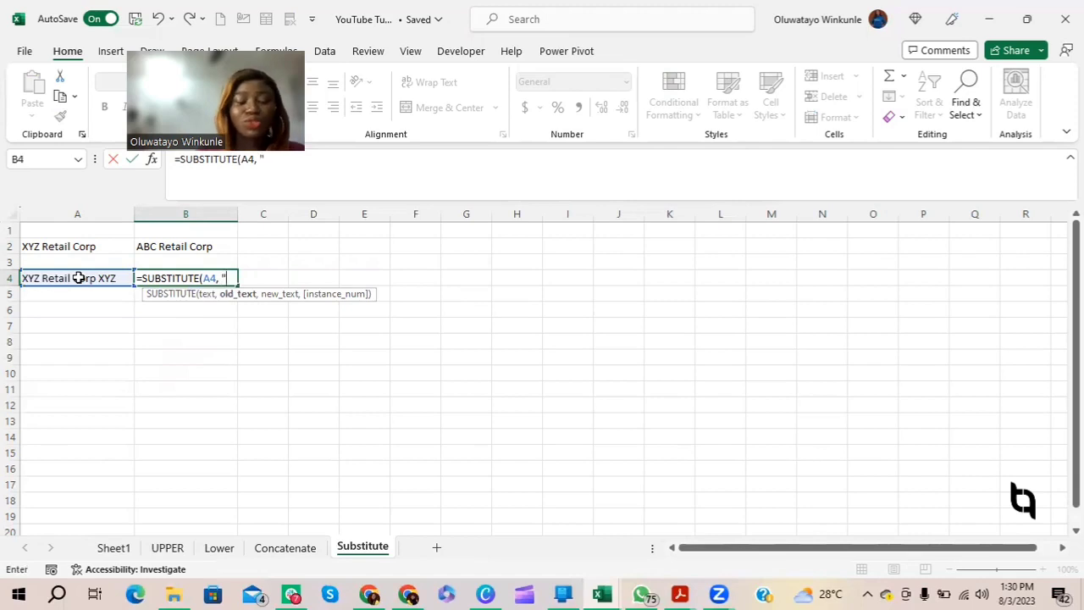
{"action": "type", "text": "XY"}
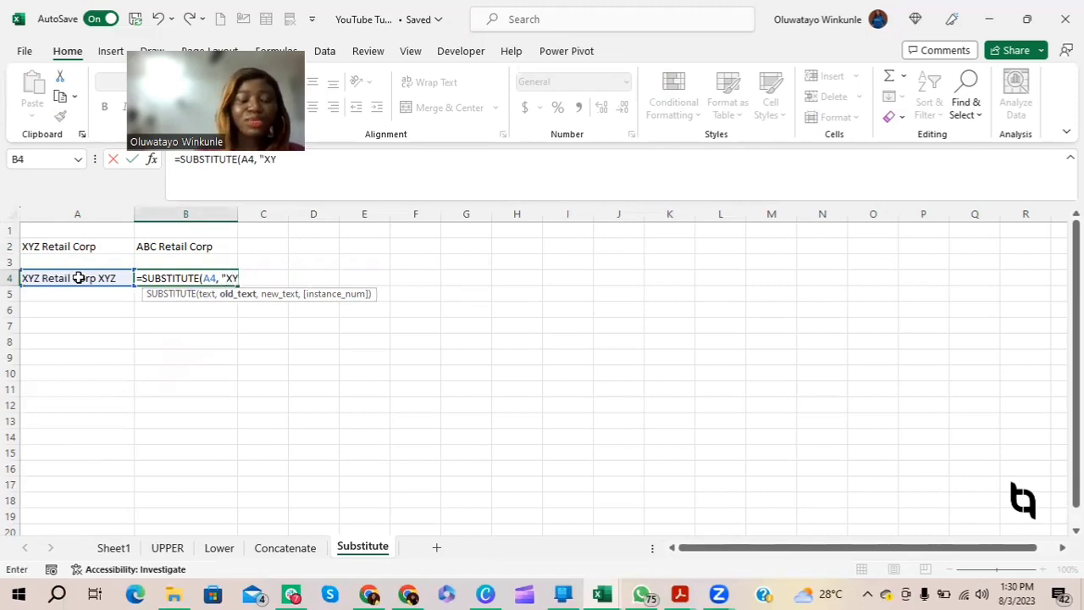
{"action": "type", "text": "Z\","}
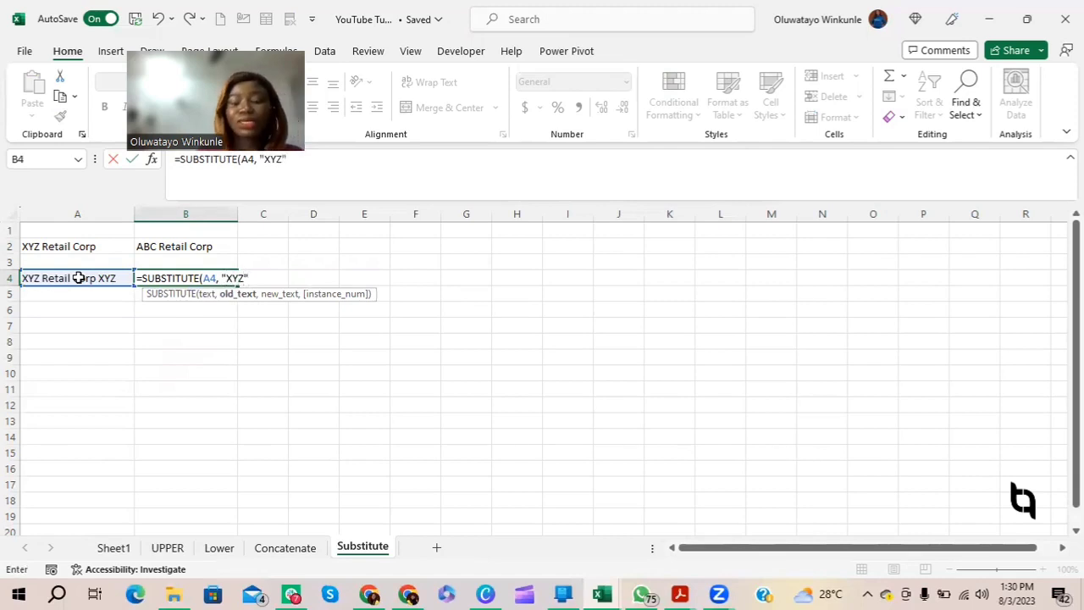
{"action": "type", "text": " \"AB"}
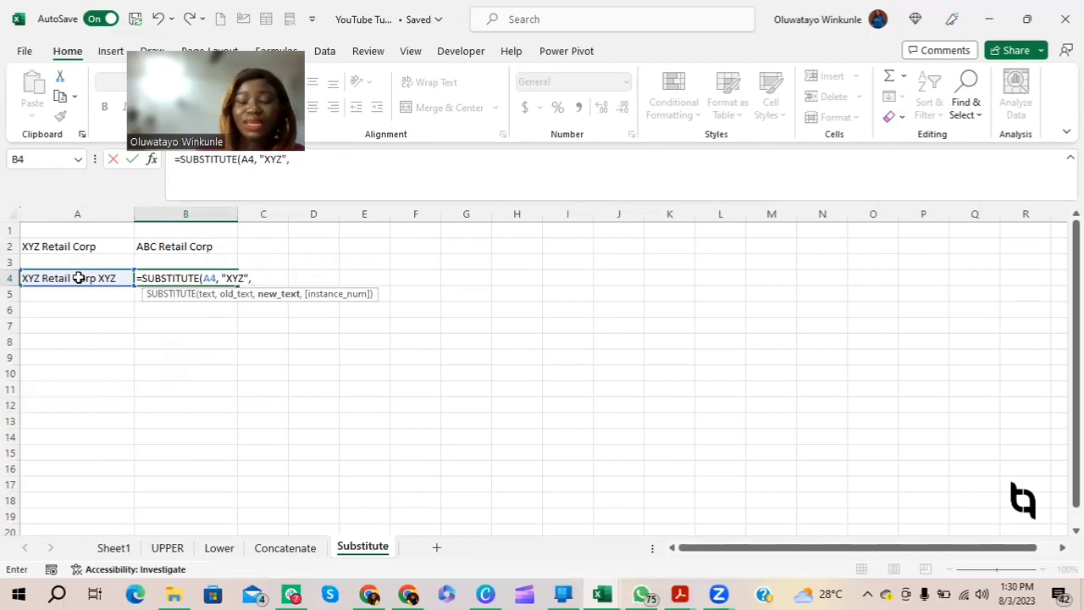
{"action": "type", "text": "C\""}
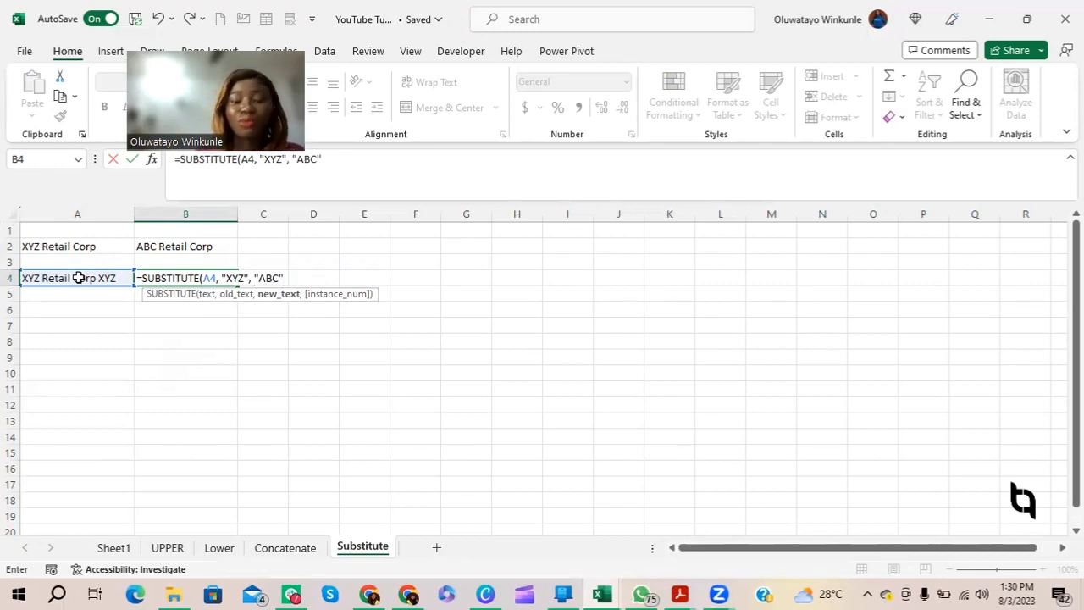
{"action": "type", "text": ","}
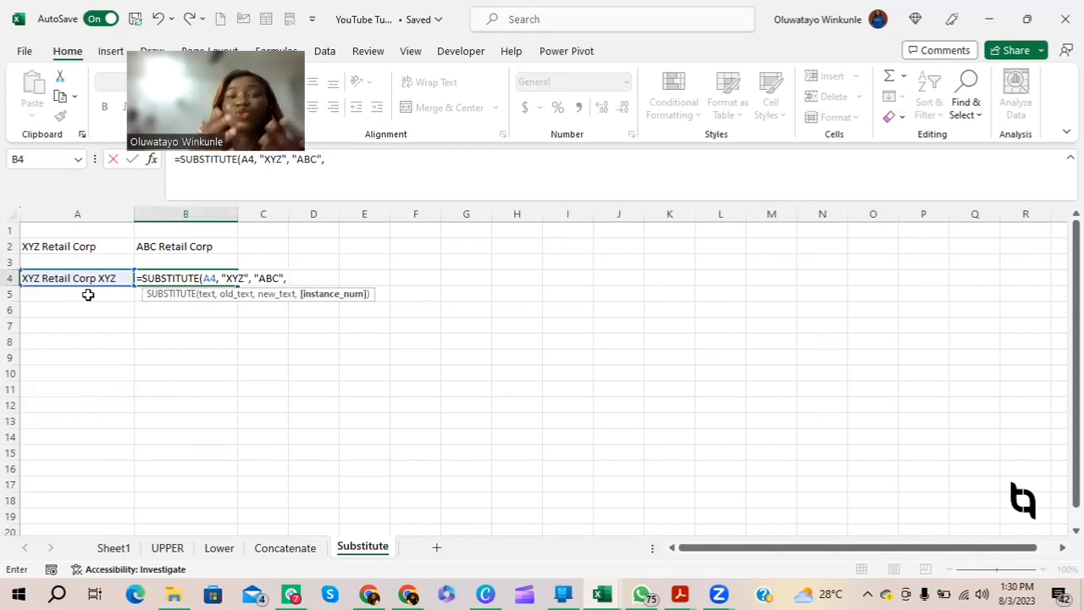
{"action": "type", "text": "2)"}
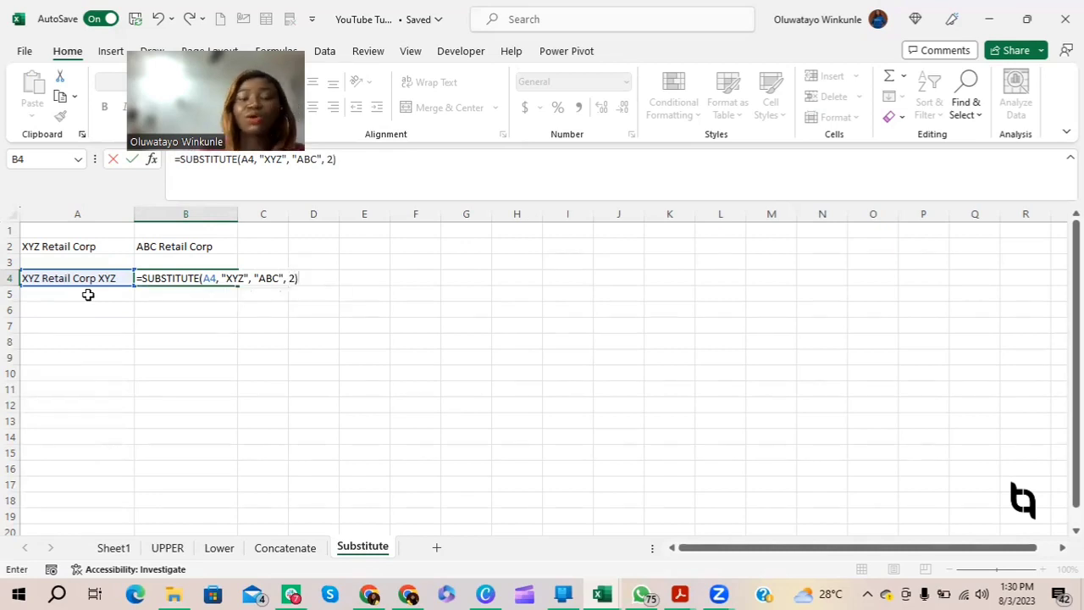
{"action": "key", "text": "Return"}
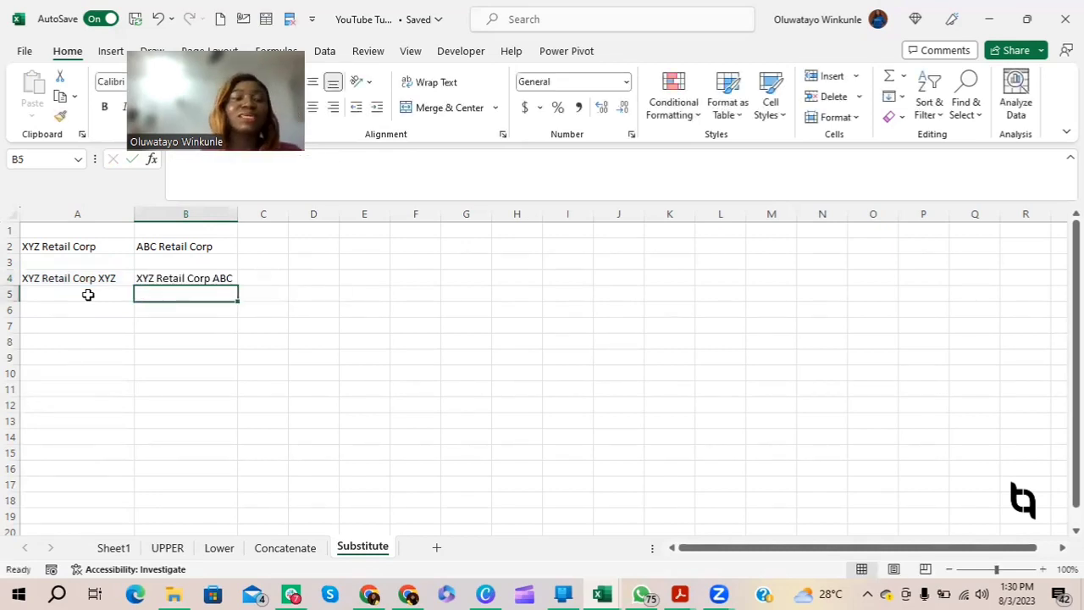
{"action": "left_click", "coordinate": [208, 278]}
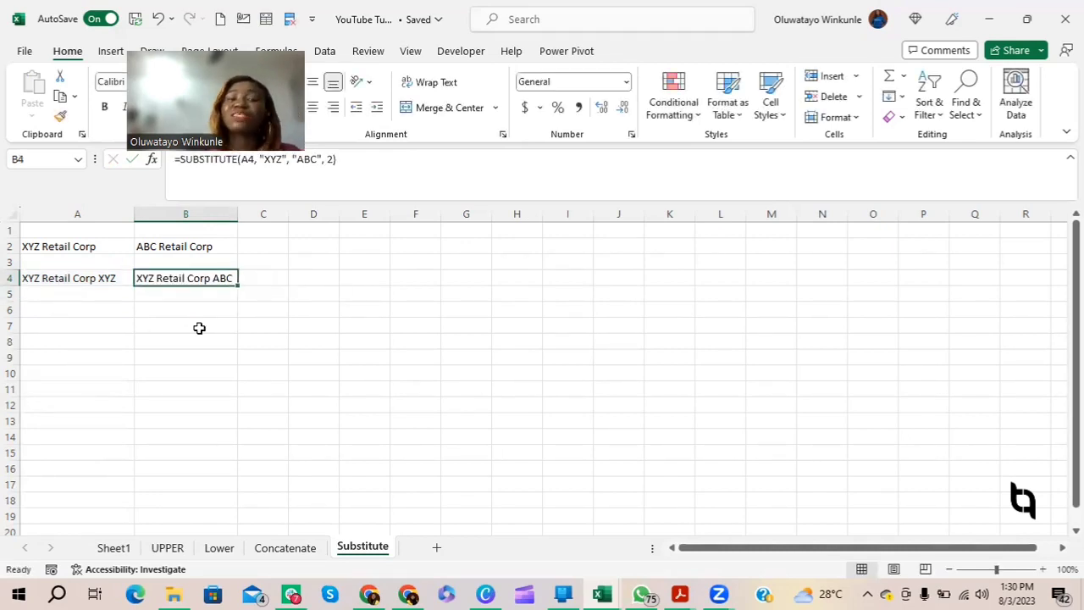